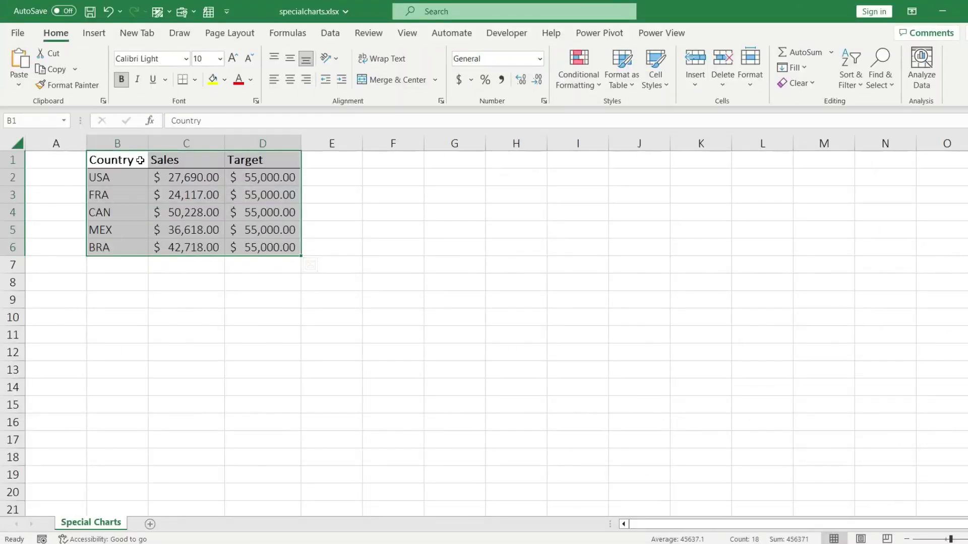
# Generate a few random Coolors palettes, then go back to the Coolors home page
pyautogui.moveTo(131, 161); pyautogui.dragTo(274, 250)
pyautogui.moveTo(131, 161); pyautogui.dragTo(249, 247)
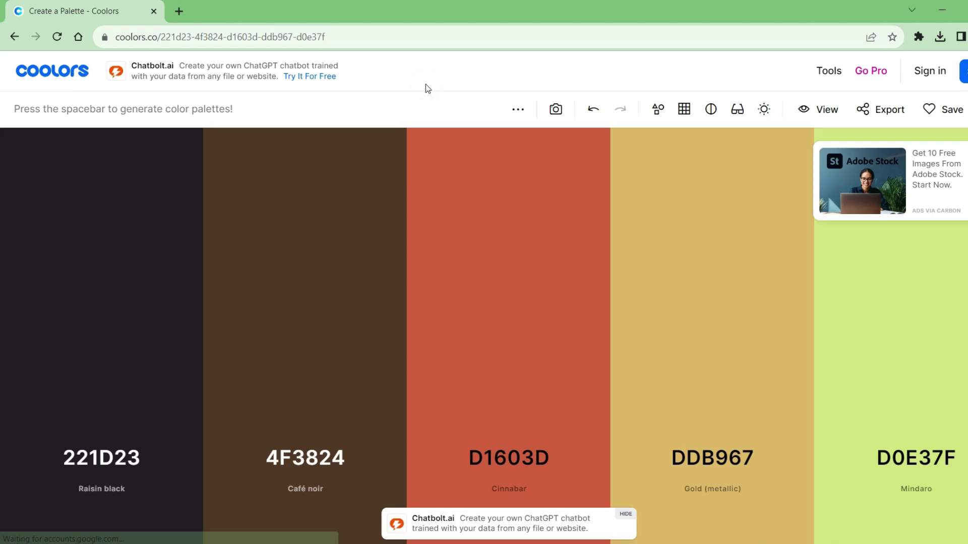
pyautogui.press('space')
pyautogui.press('space')
pyautogui.press('space')
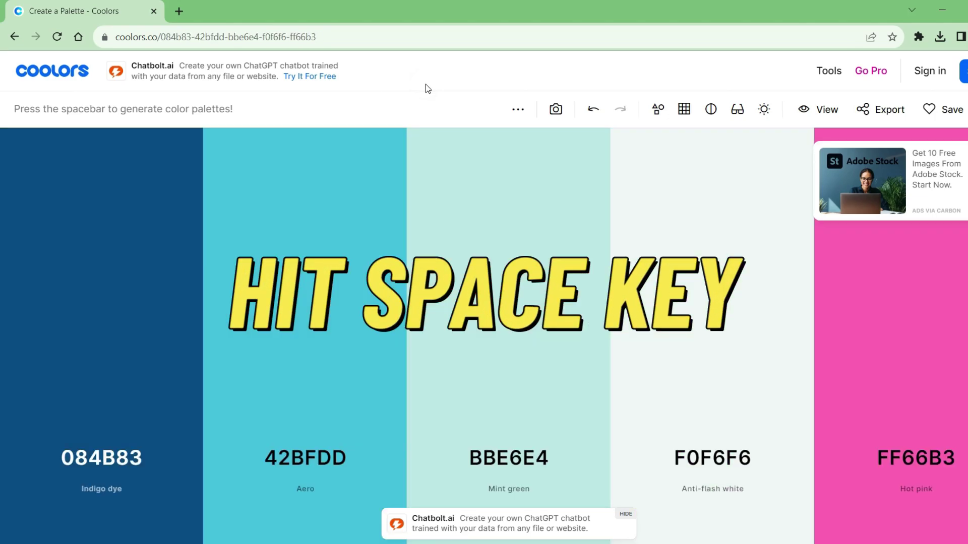
pyautogui.press('space')
pyautogui.press('space')
pyautogui.press('space')
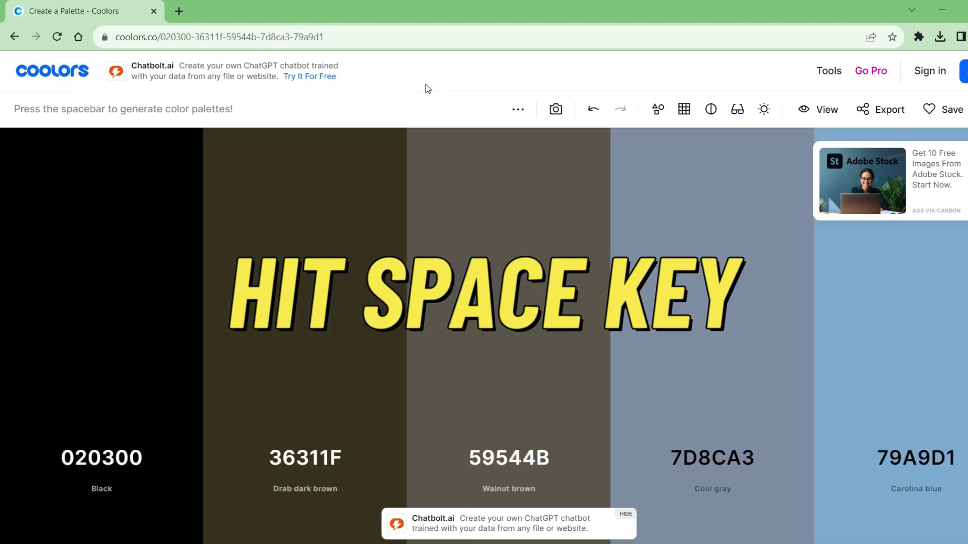
pyautogui.hotkey('alt', 'Left')
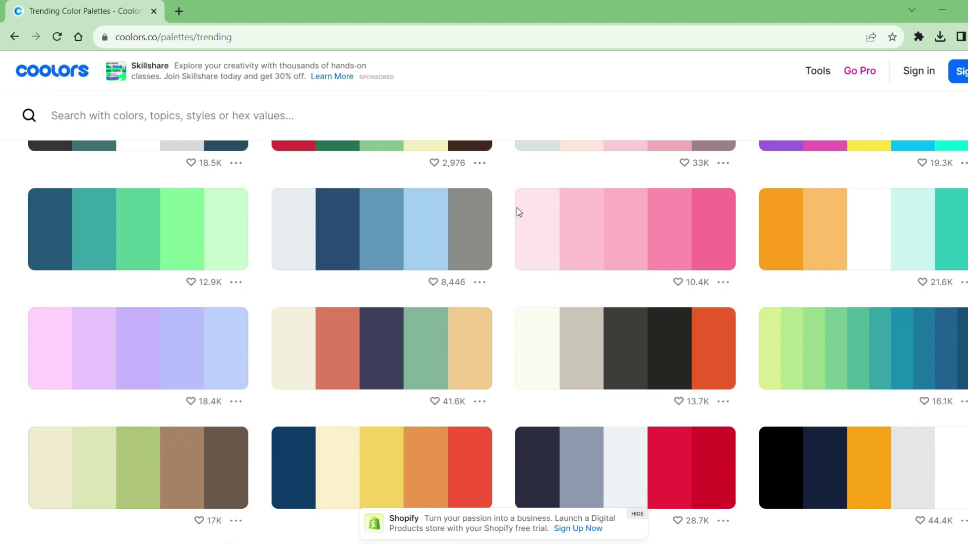
# Copy the trending green-to-blue palette's hex codes, #D9ED92 through #184E77, into N2:N11
pyautogui.scroll(1, 518, 212)
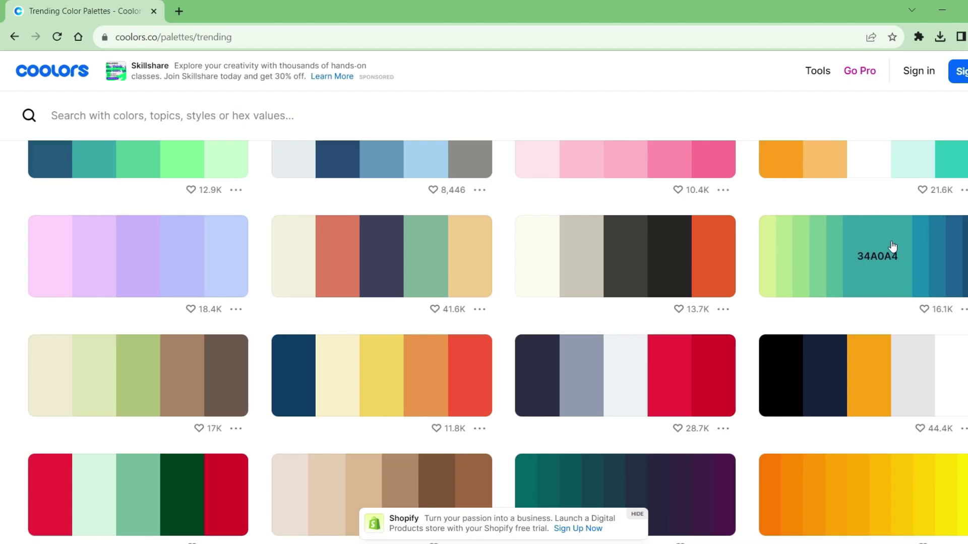
pyautogui.click(963, 309)
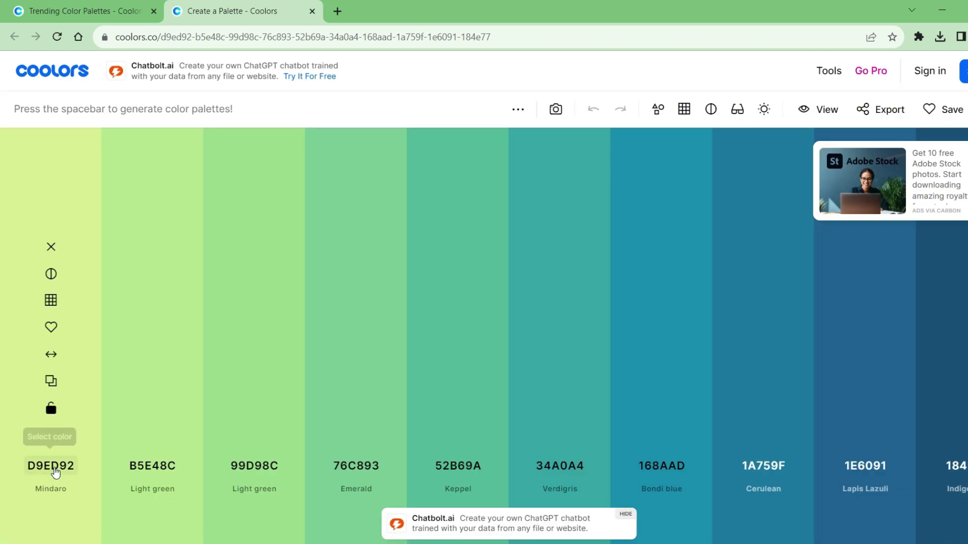
pyautogui.click(56, 467)
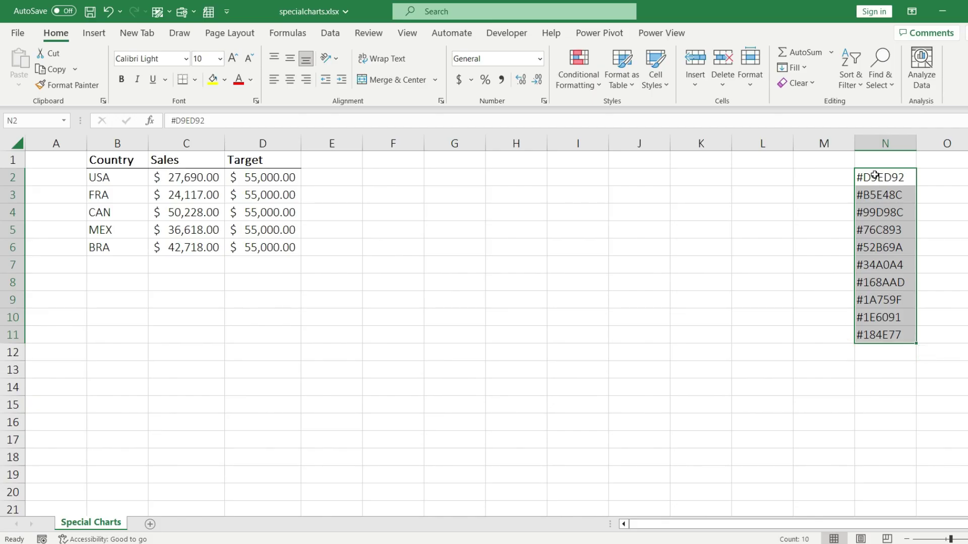
pyautogui.moveTo(875, 175); pyautogui.dragTo(876, 344)
# Insert a clustered column chart of the Sales and Target values and move it below the table
pyautogui.moveTo(164, 177); pyautogui.dragTo(256, 247)
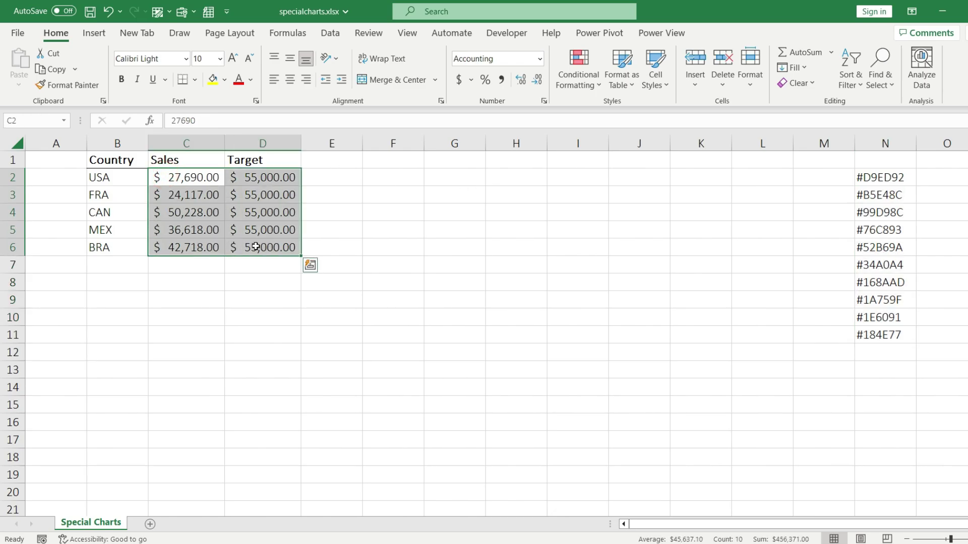
pyautogui.click(94, 33)
pyautogui.click(473, 53)
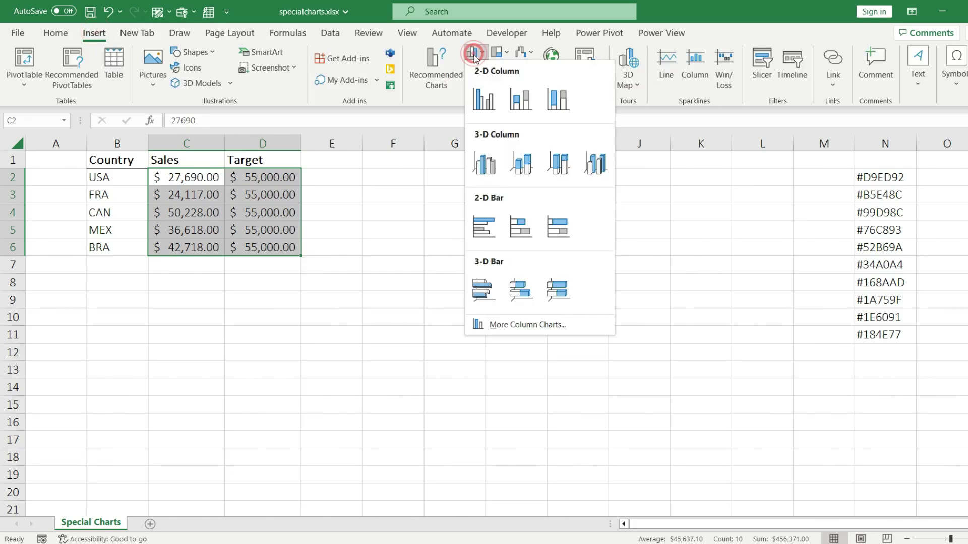
pyautogui.click(492, 99)
pyautogui.scroll(-1, 599, 196)
pyautogui.moveTo(601, 197); pyautogui.dragTo(444, 284)
# Turn off the sheet gridlines
pyautogui.click(518, 221)
pyautogui.click(408, 33)
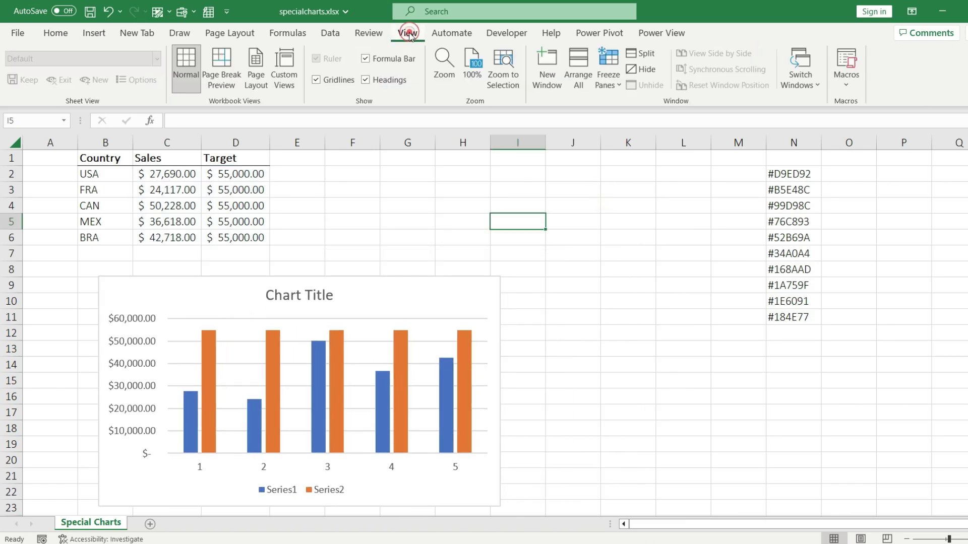
pyautogui.click(341, 81)
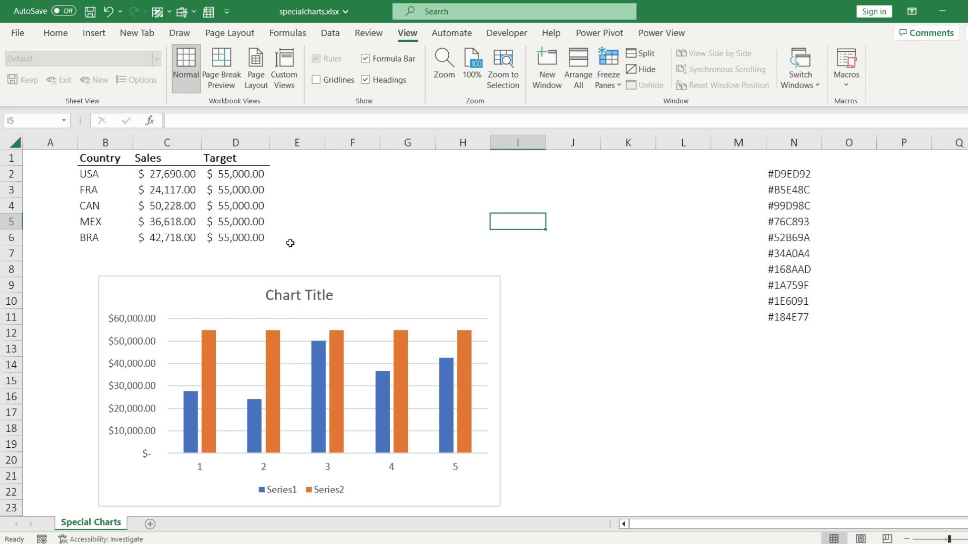
# Insert the weightlifter stock icon found by searching 'weight'
pyautogui.click(97, 33)
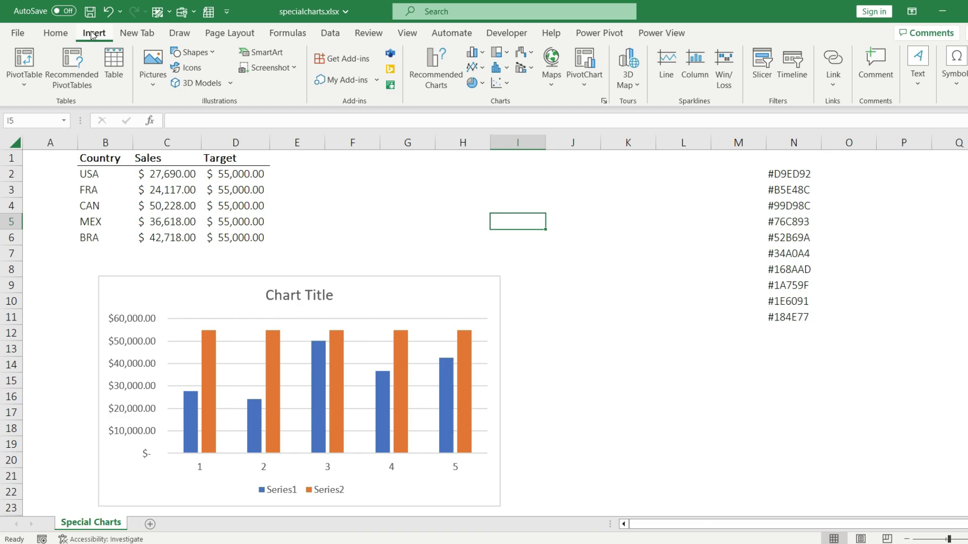
pyautogui.click(188, 68)
pyautogui.write('wei')
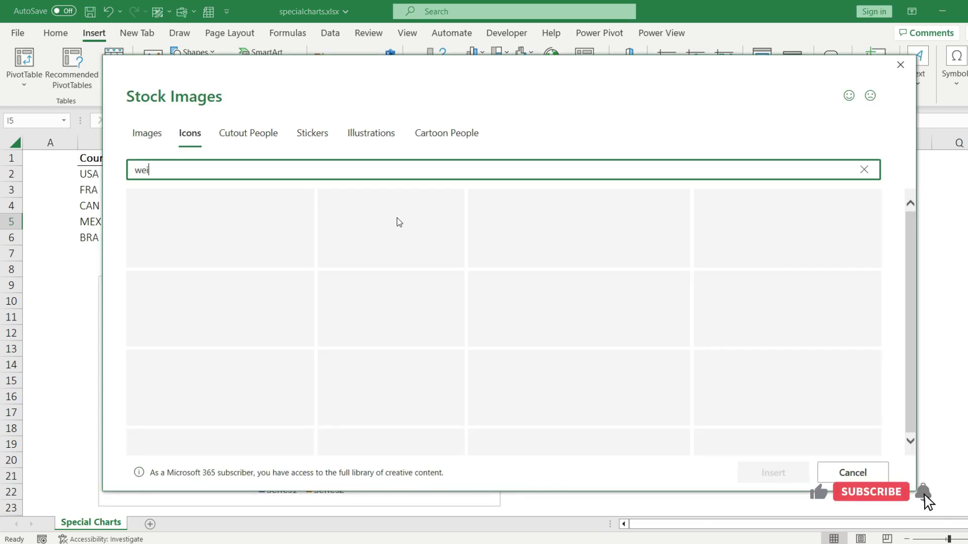
pyautogui.write('ght')
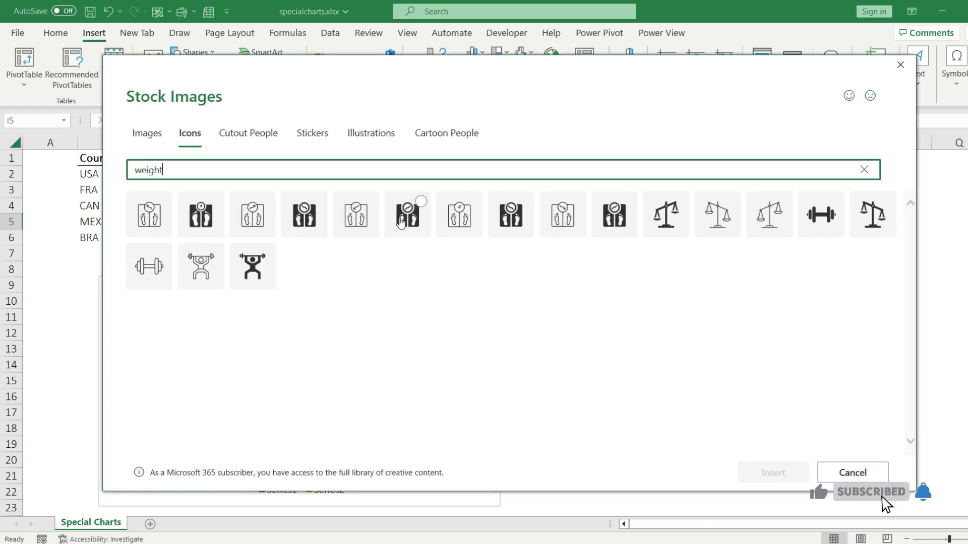
pyautogui.click(262, 267)
pyautogui.click(773, 472)
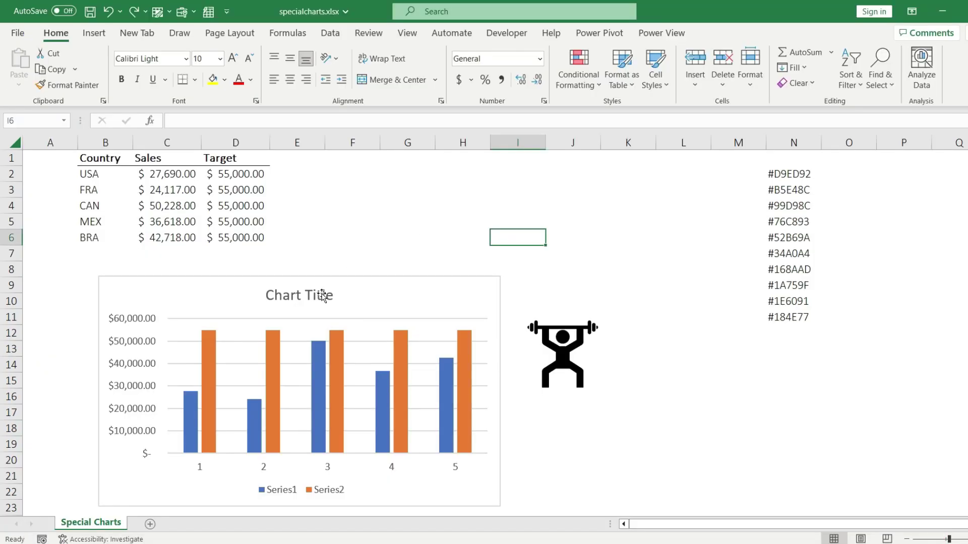
# Retitle the chart 'Sales Competion'
pyautogui.click(323, 297)
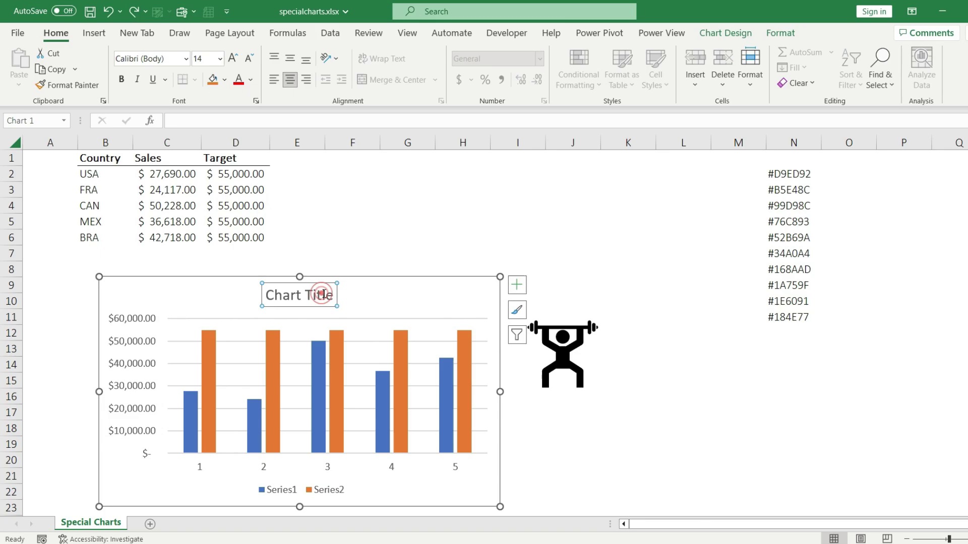
pyautogui.tripleClick(324, 295)
pyautogui.press('BackSpace')
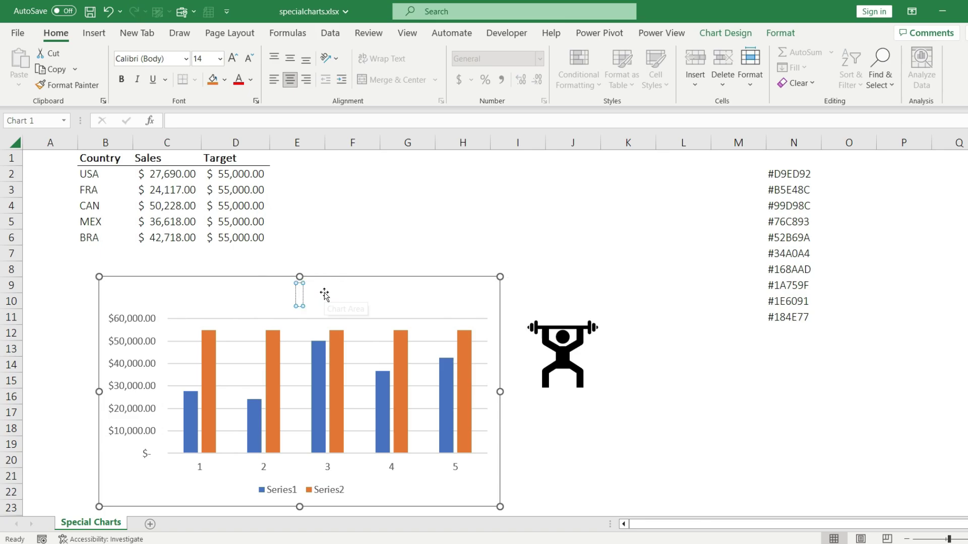
pyautogui.write('Sales')
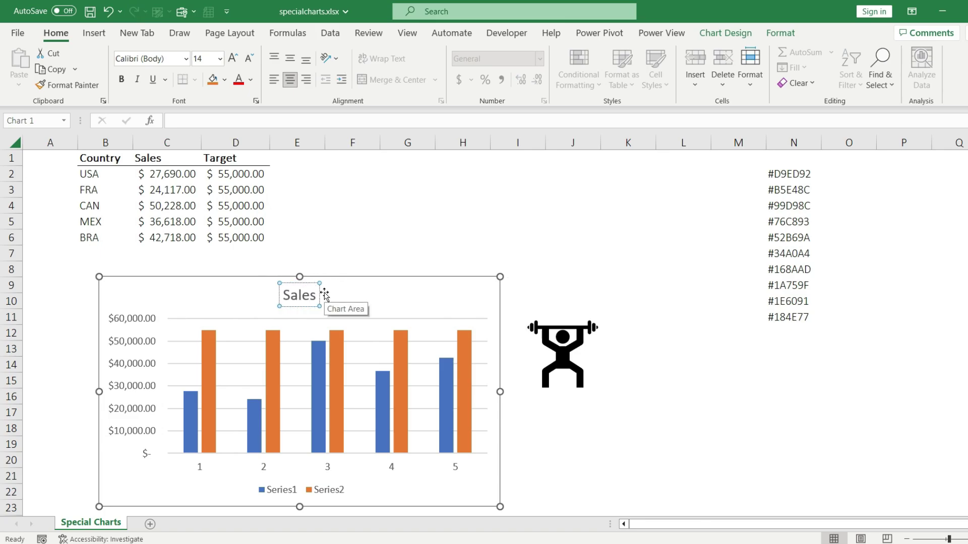
pyautogui.write(' Competion')
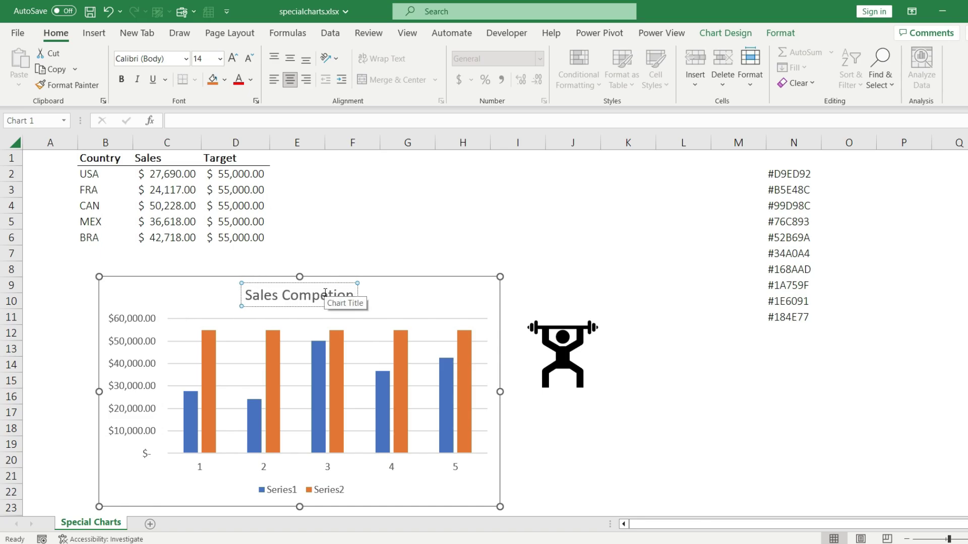
pyautogui.click(407, 253)
# Change the Target series to a line in a column-and-line combo chart
pyautogui.moveTo(249, 153); pyautogui.dragTo(245, 234)
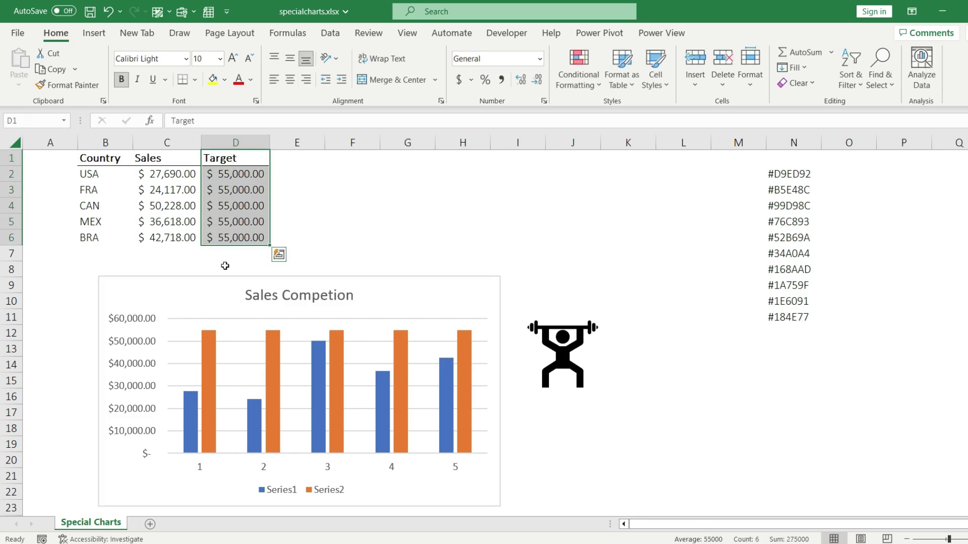
pyautogui.click(204, 353)
pyautogui.rightClick(205, 353)
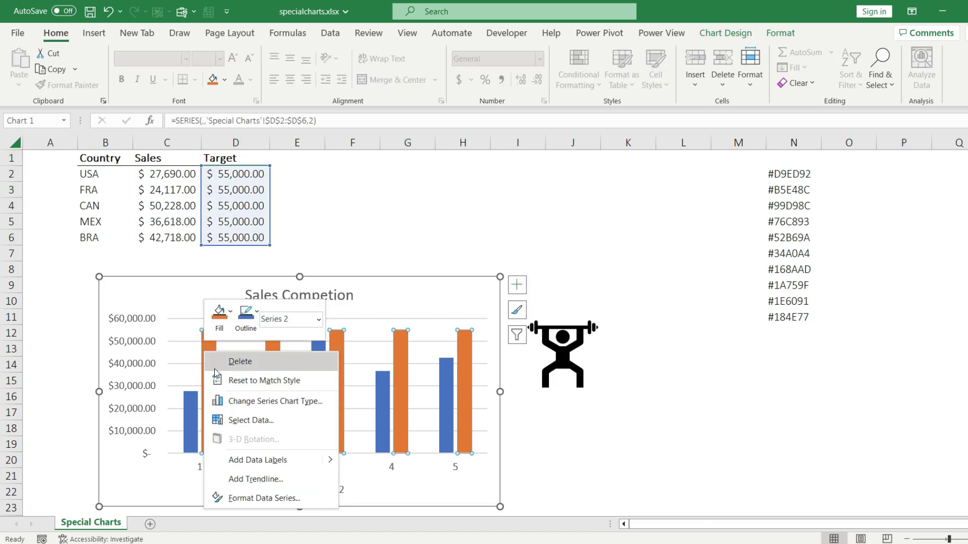
pyautogui.click(290, 403)
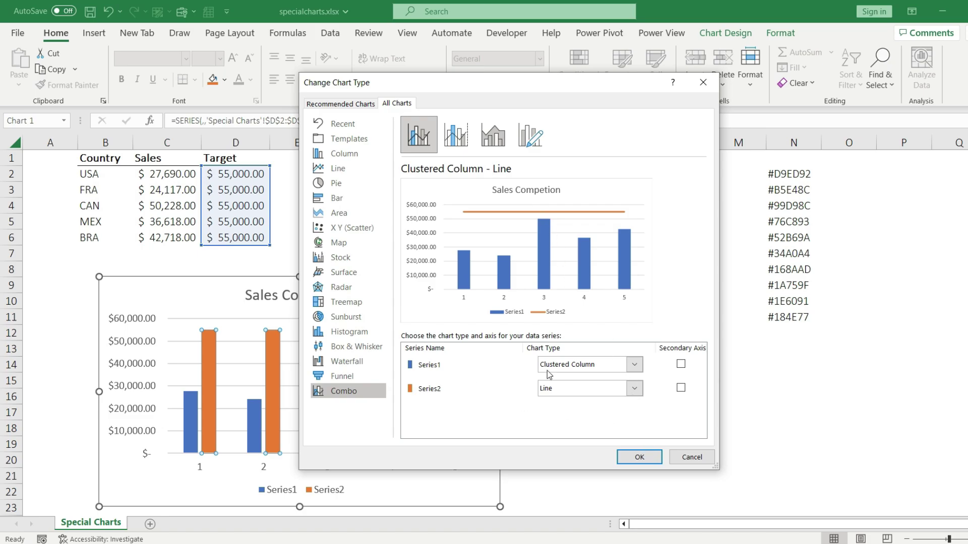
pyautogui.click(633, 463)
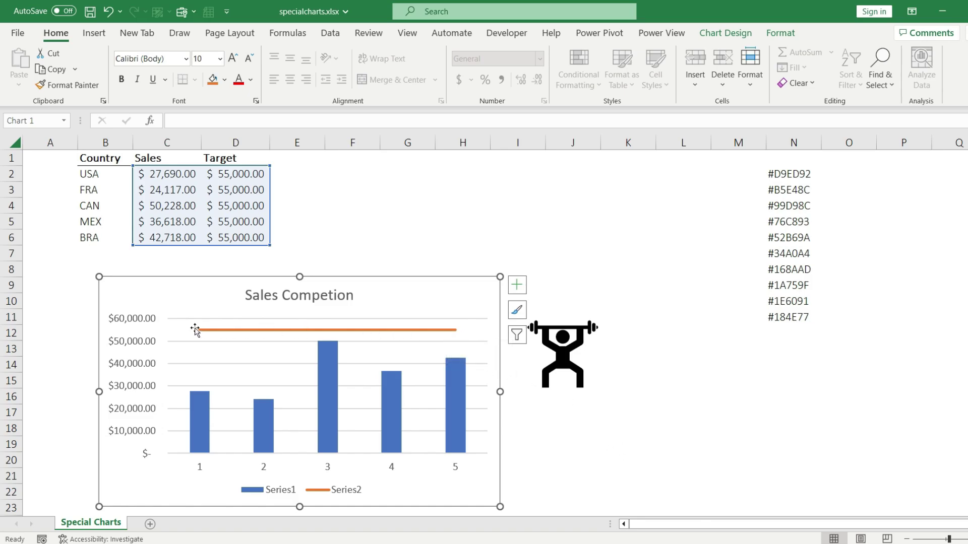
# Delete the chart legend and the vertical value axis
pyautogui.click(272, 490)
pyautogui.press('Delete')
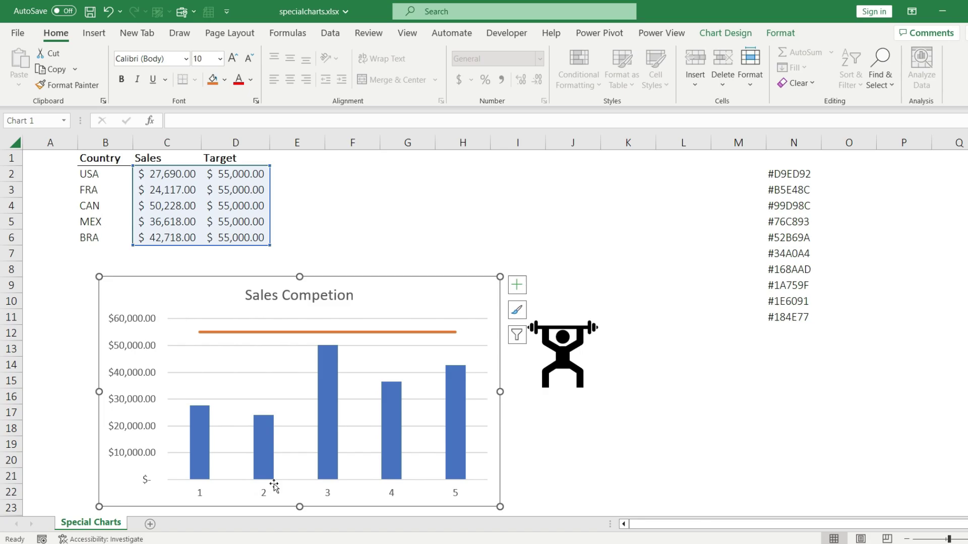
pyautogui.moveTo(203, 296); pyautogui.dragTo(176, 278)
pyautogui.click(103, 330)
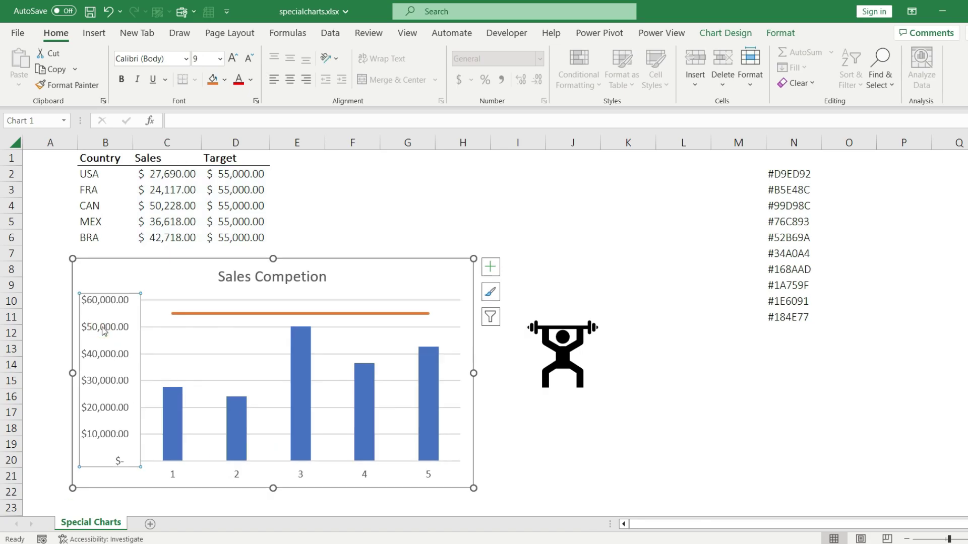
pyautogui.press('Delete')
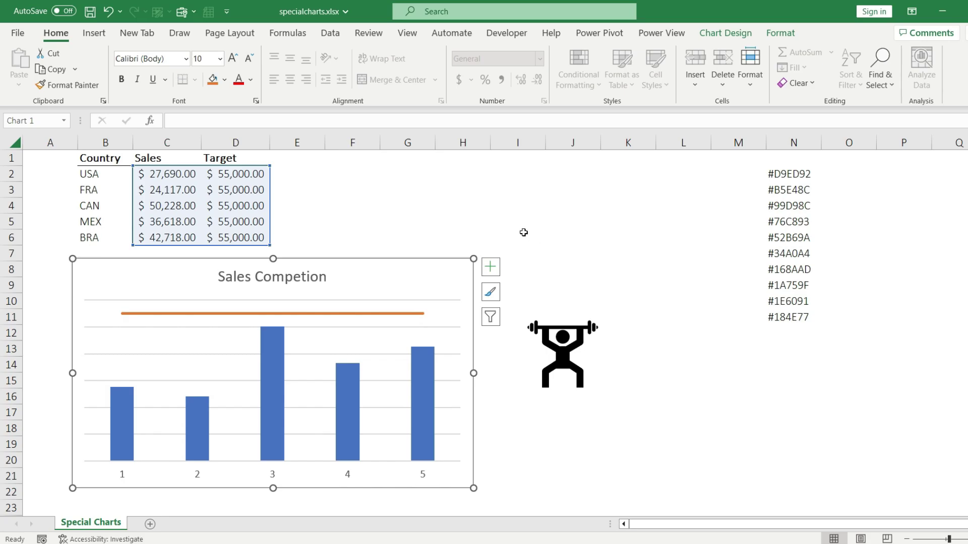
# Extend the chart data over B2:B6 so the bars show country names
pyautogui.click(463, 237)
pyautogui.click(376, 271)
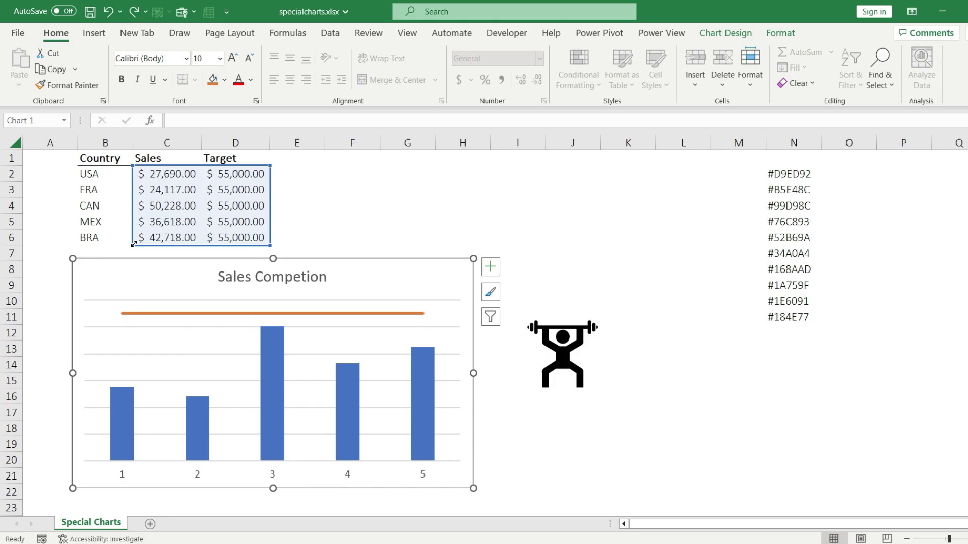
pyautogui.moveTo(131, 249); pyautogui.dragTo(80, 246)
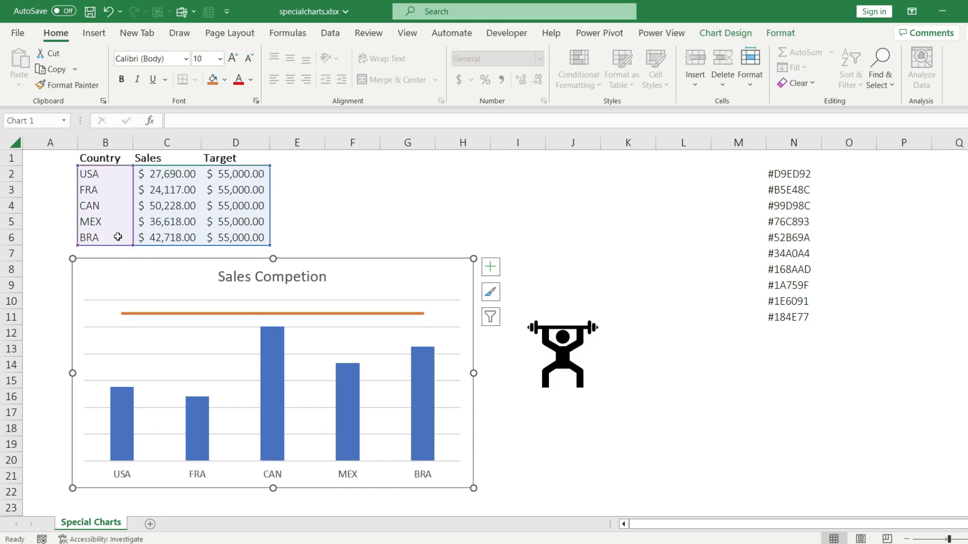
pyautogui.press('Down')
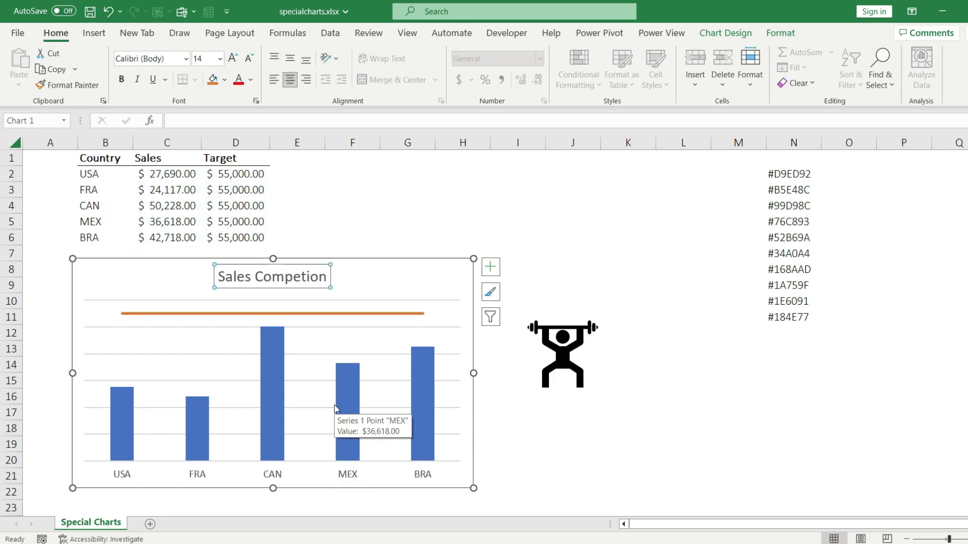
# Copy the colour code #184E77 from cell N11
pyautogui.click(772, 36)
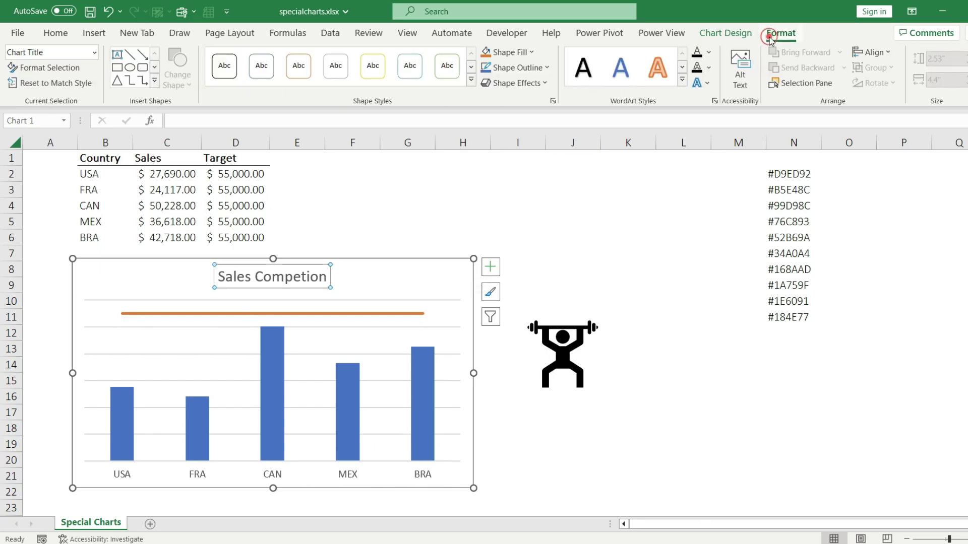
pyautogui.press('Escape')
pyautogui.press('Escape')
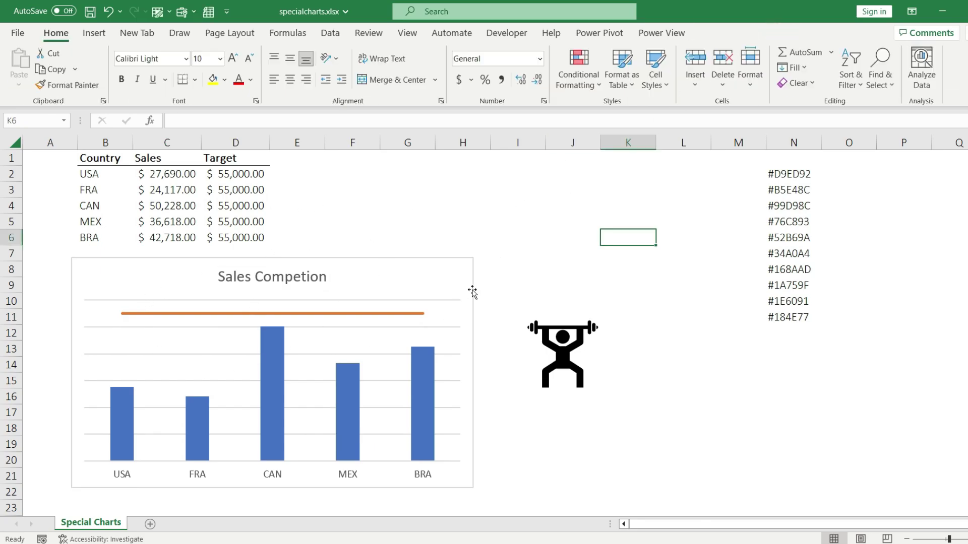
pyautogui.click(789, 320)
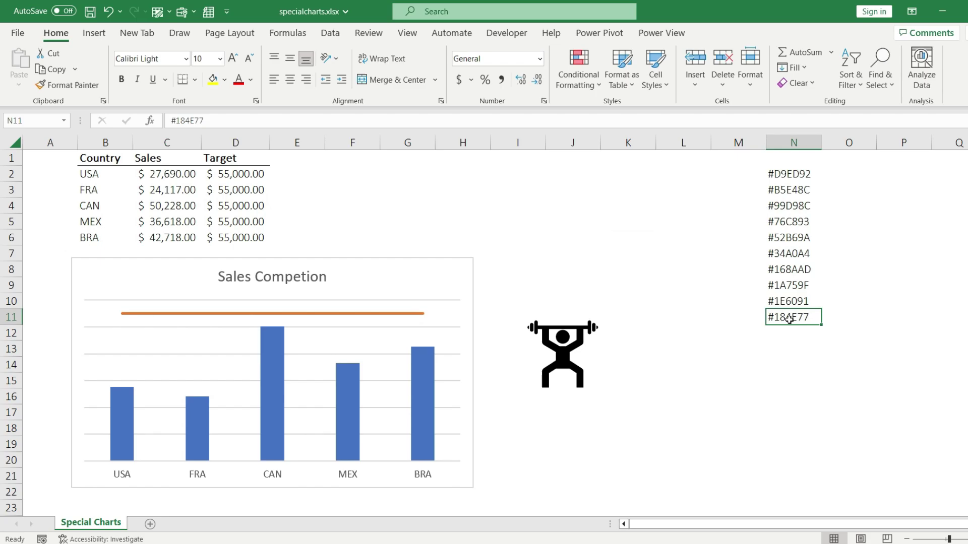
pyautogui.hotkey('ctrl', 'c')
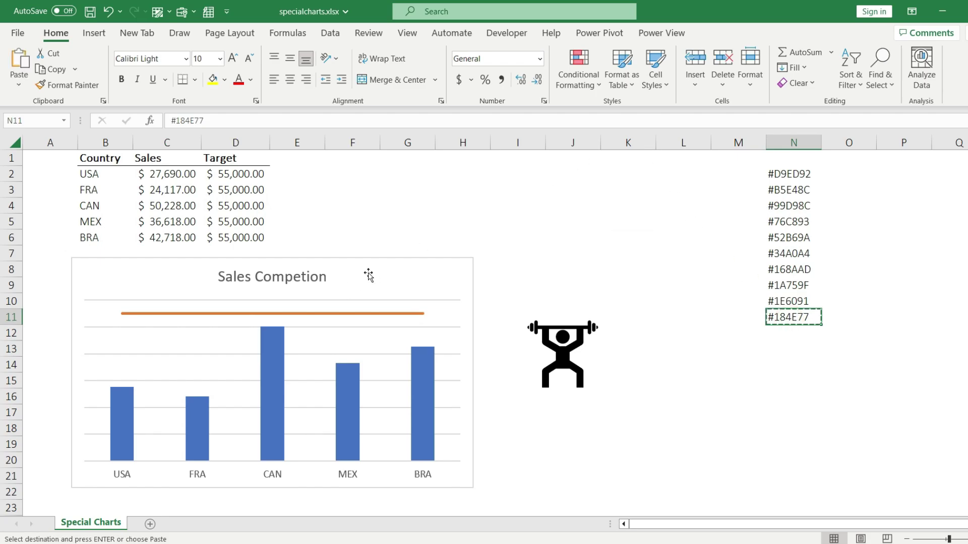
# Fill the chart background with custom hex colour #184E77
pyautogui.click(369, 275)
pyautogui.click(767, 33)
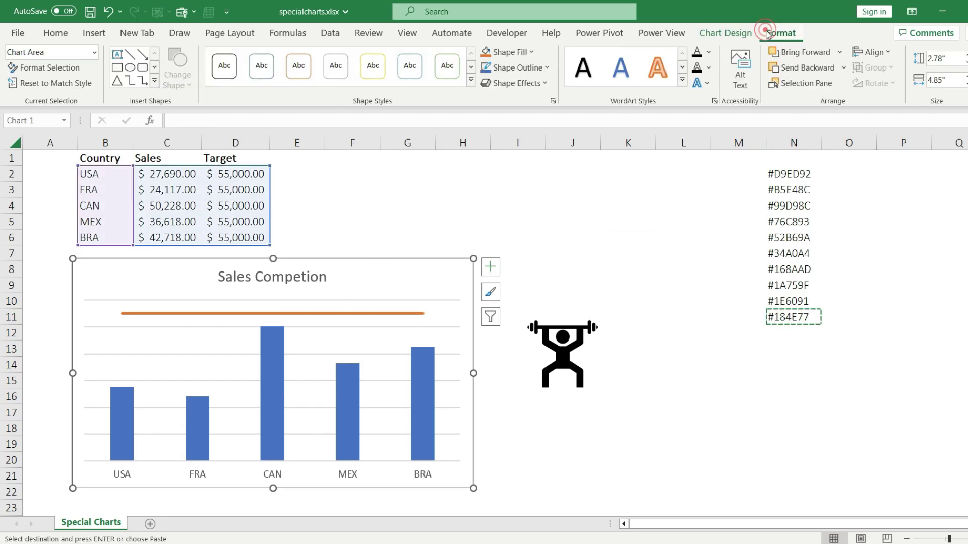
pyautogui.click(525, 53)
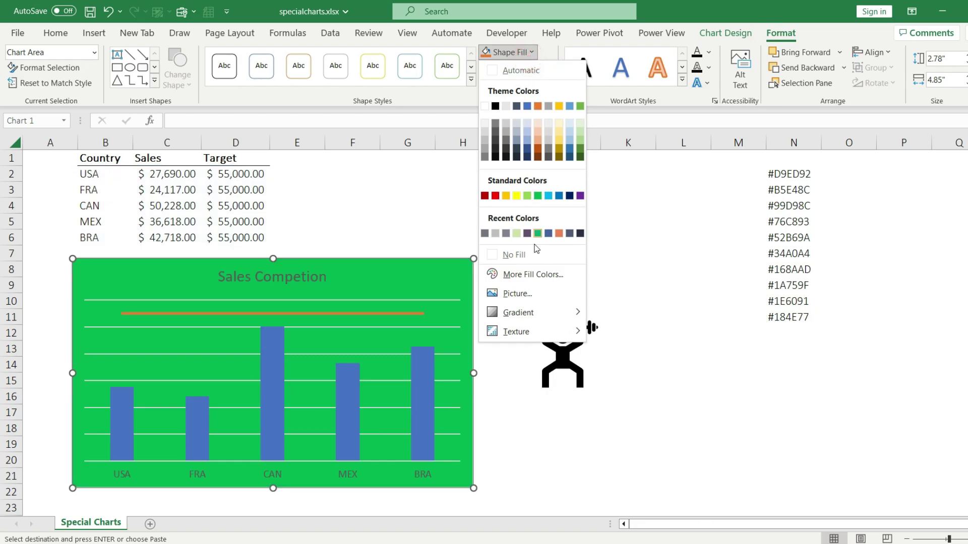
pyautogui.click(534, 274)
pyautogui.click(171, 133)
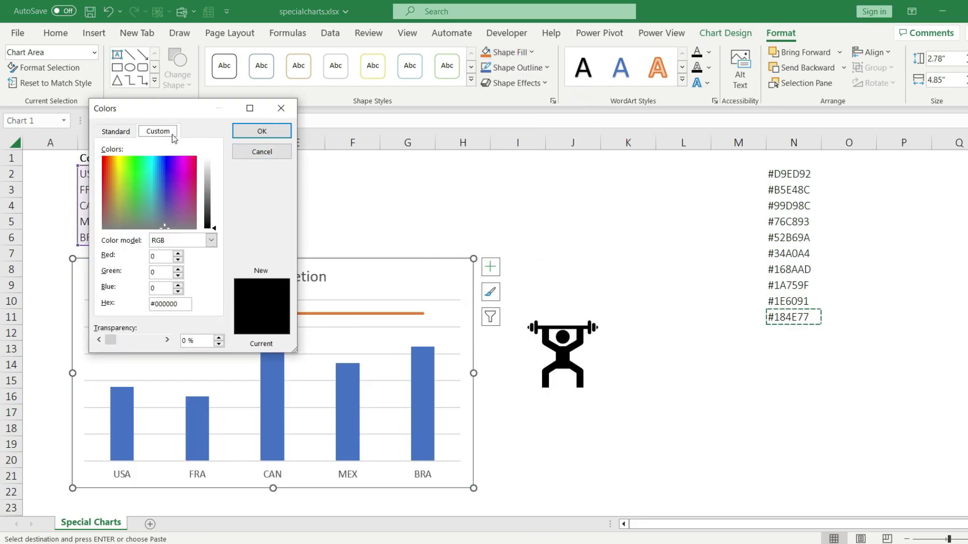
pyautogui.hotkey('alt', 'x')
pyautogui.hotkey('ctrl', 'v')
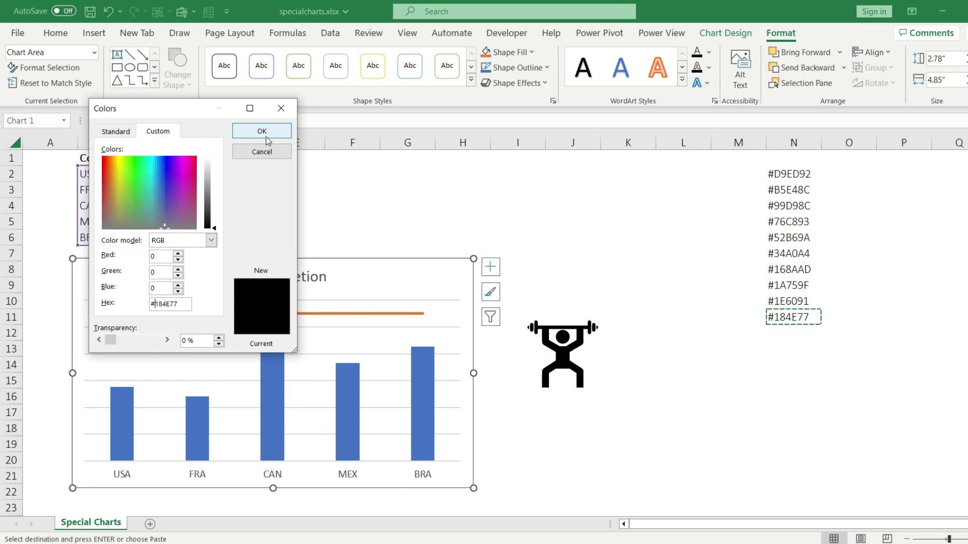
pyautogui.click(266, 133)
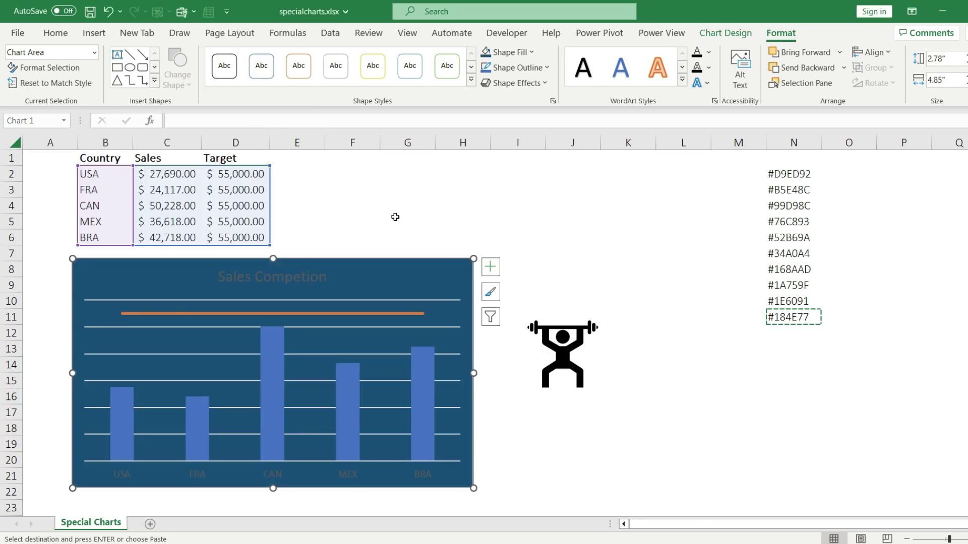
pyautogui.press('Escape')
# Make the chart title and country axis labels white
pyautogui.click(305, 277)
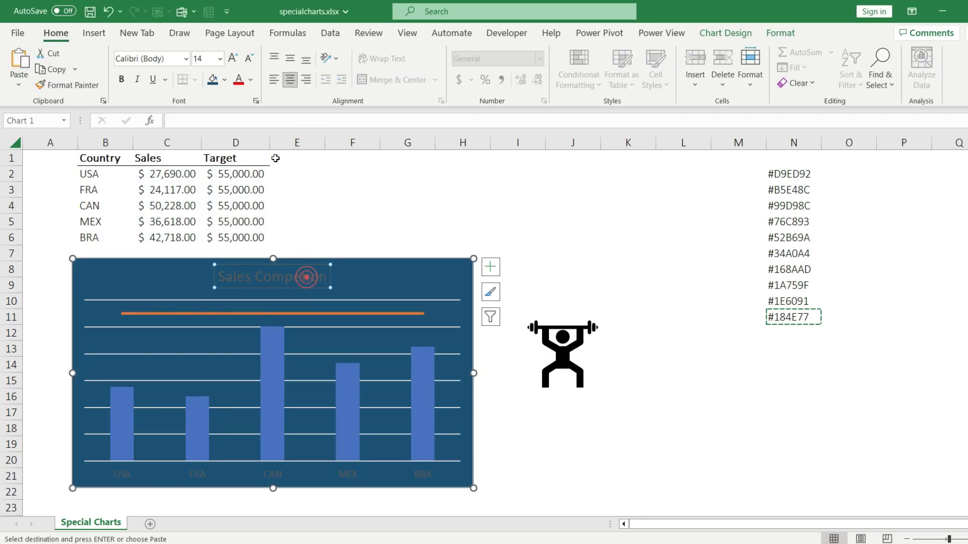
pyautogui.click(252, 80)
pyautogui.click(237, 134)
pyautogui.click(272, 474)
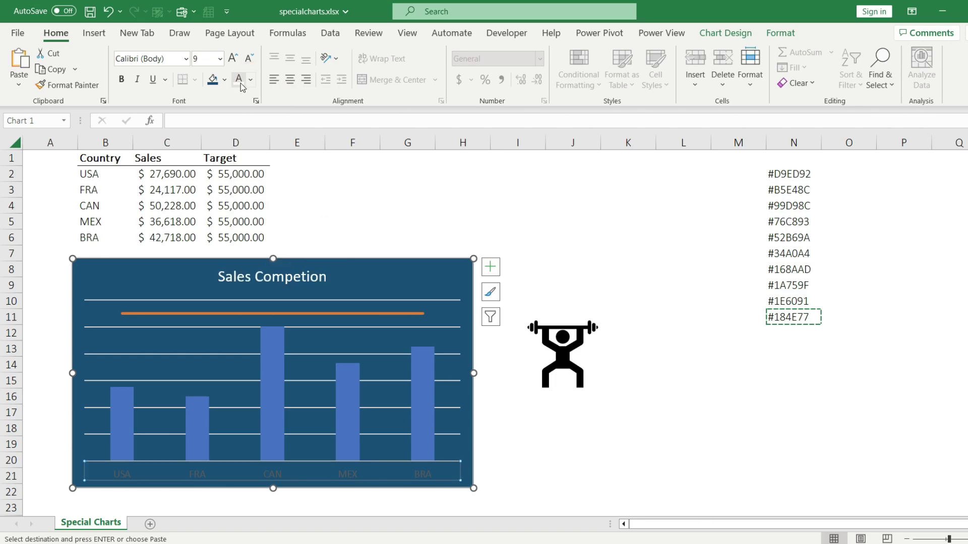
pyautogui.click(238, 80)
pyautogui.click(572, 189)
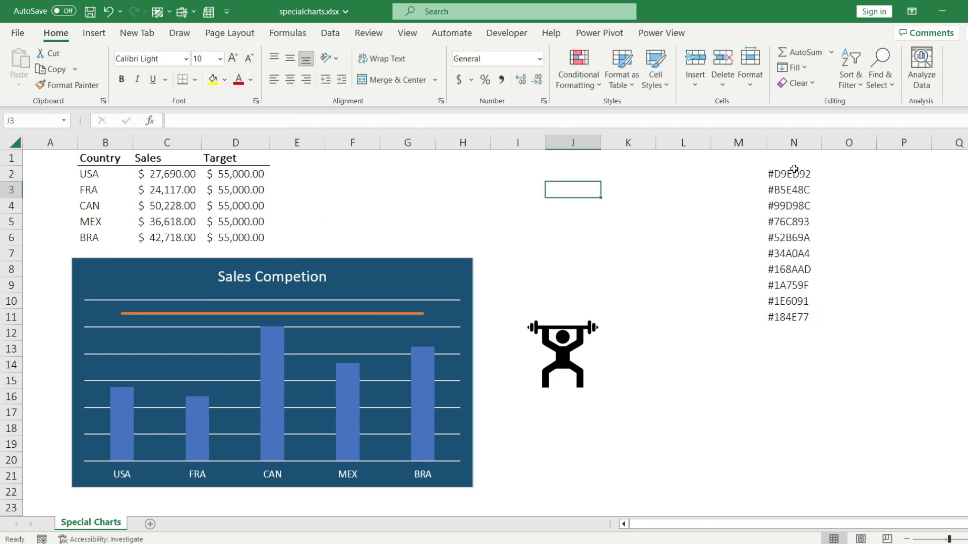
# Fill the weightlifter icon with light green #D9ED92 copied from N2
pyautogui.click(784, 174)
pyautogui.hotkey('ctrl', 'c')
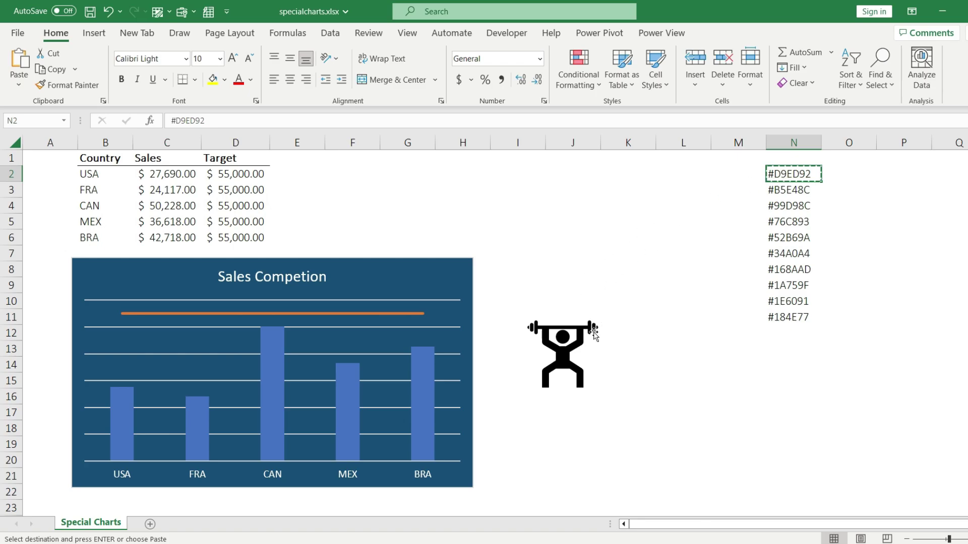
pyautogui.click(574, 357)
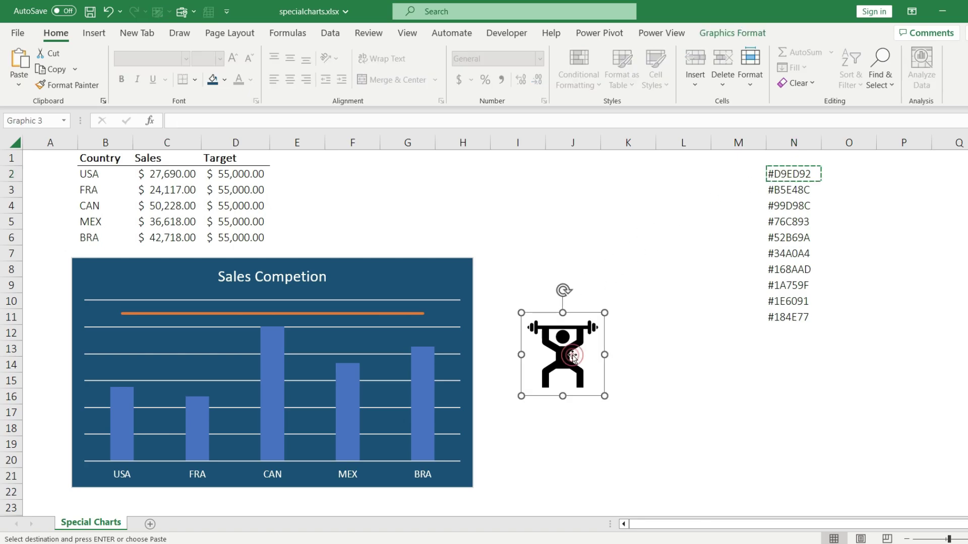
pyautogui.click(730, 36)
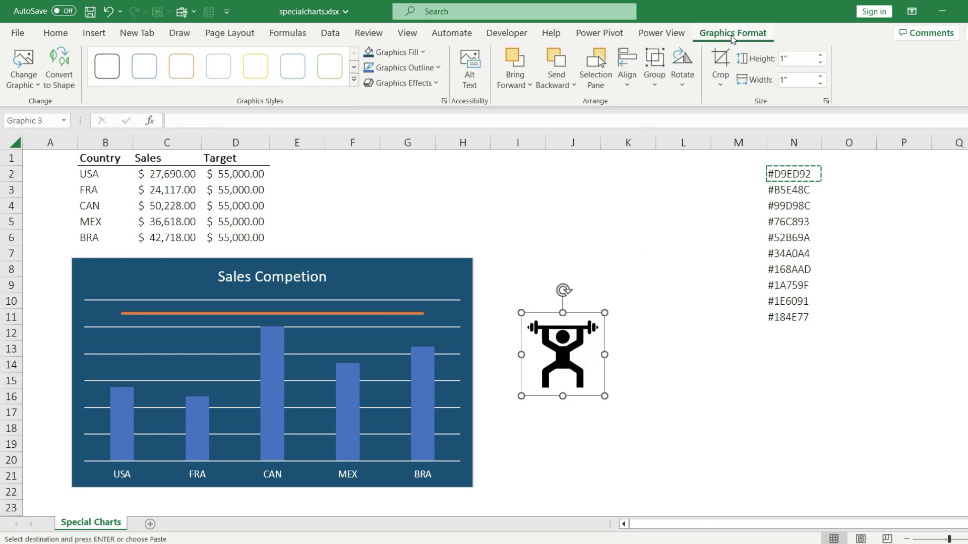
pyautogui.click(424, 52)
pyautogui.click(411, 275)
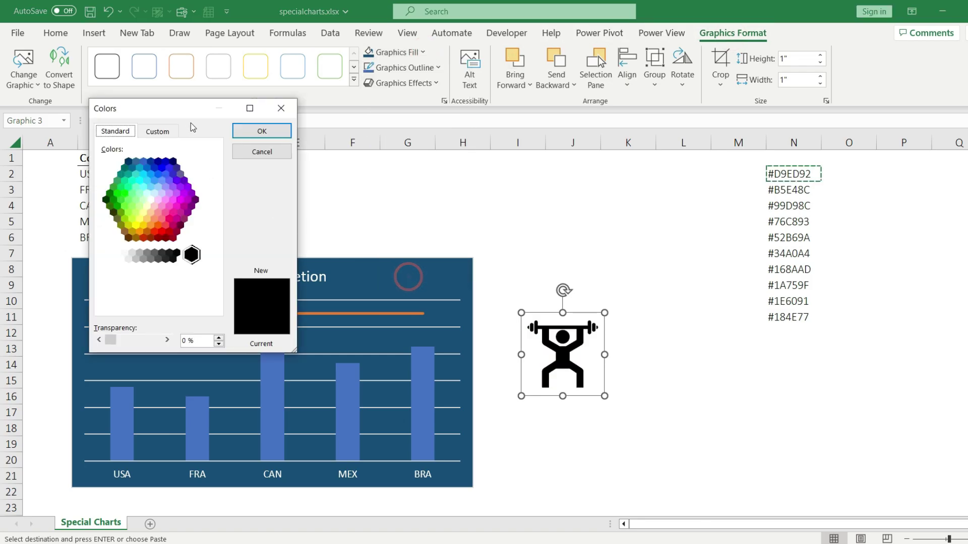
pyautogui.click(165, 133)
pyautogui.hotkey('ctrl', 'v')
pyautogui.click(261, 131)
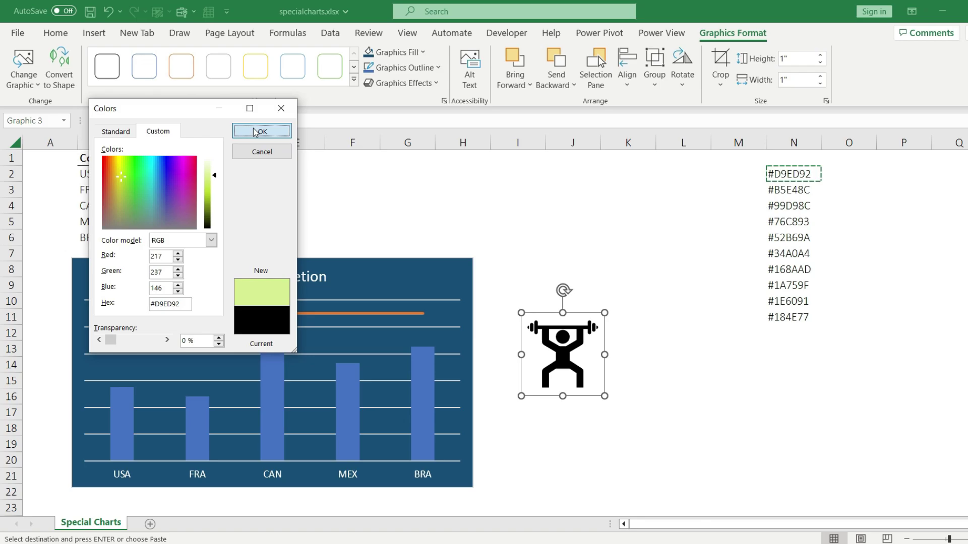
# Give the weightlifter icon a black outline and copy it
pyautogui.click(431, 68)
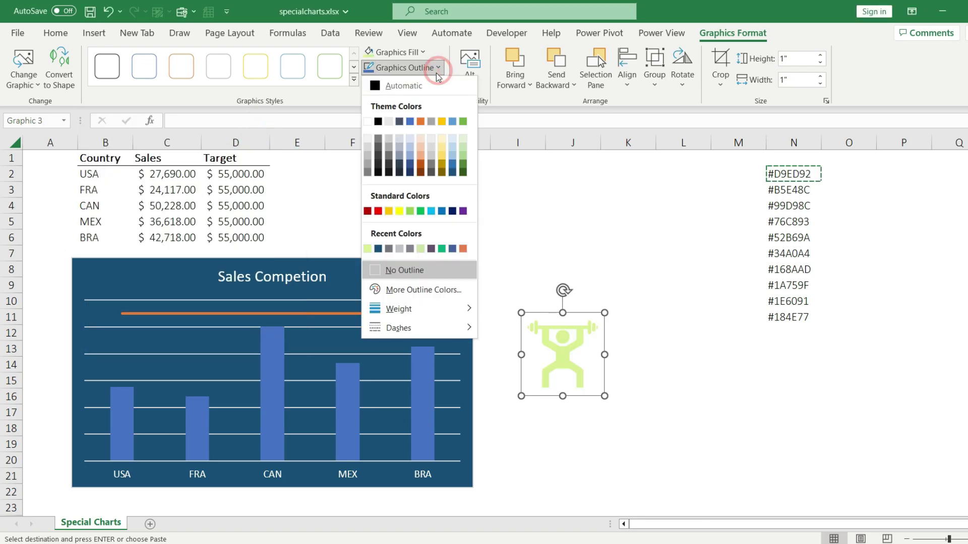
pyautogui.click(378, 123)
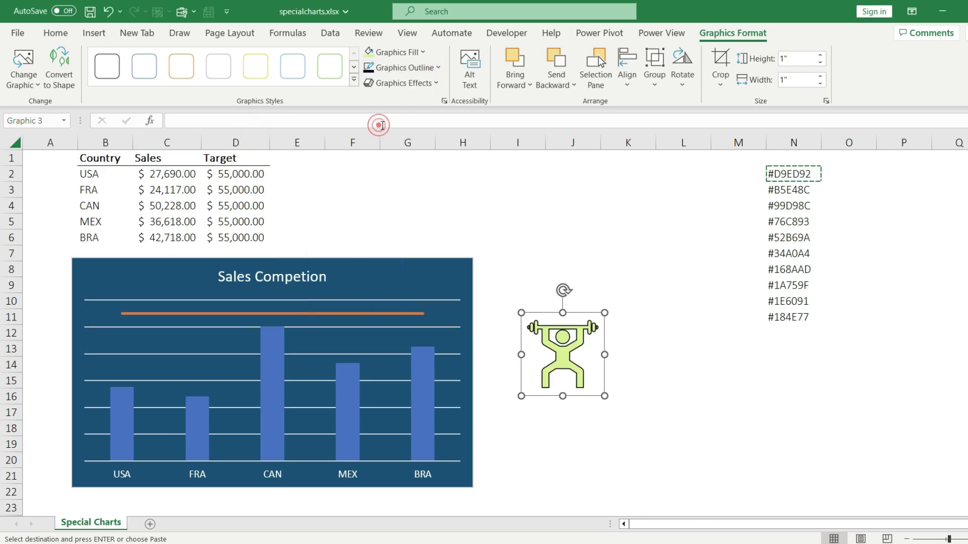
pyautogui.rightClick(569, 356)
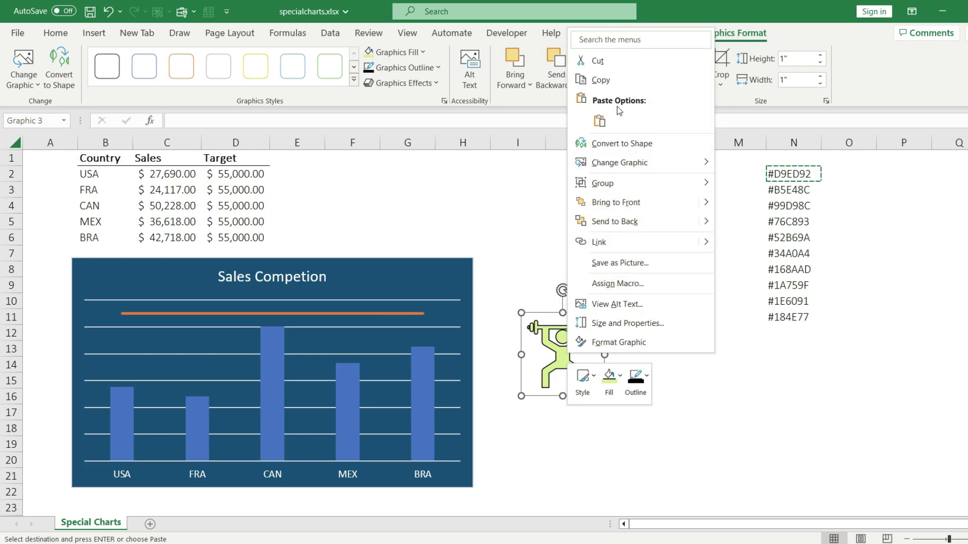
pyautogui.click(616, 88)
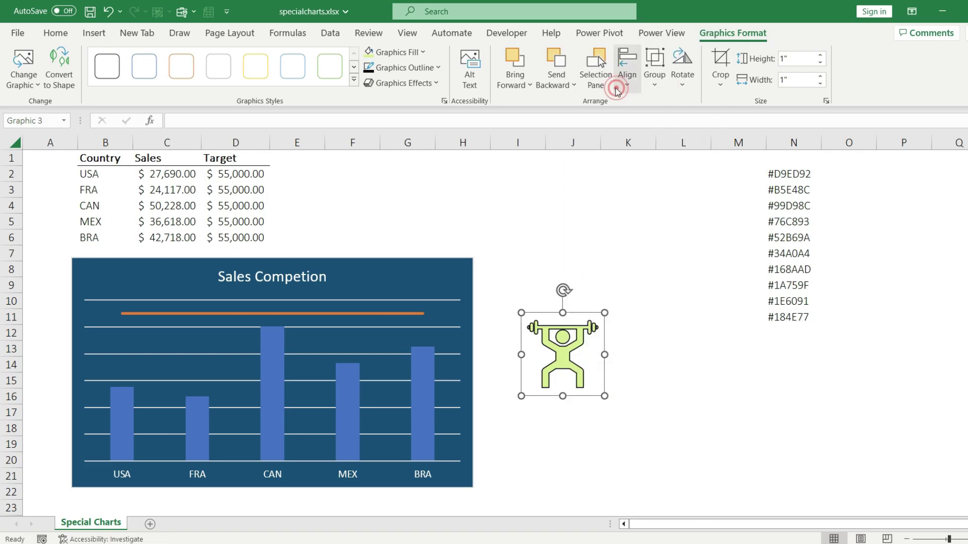
# Paste the weightlifter icon into the USA bar
pyautogui.click(125, 415)
pyautogui.click(126, 420)
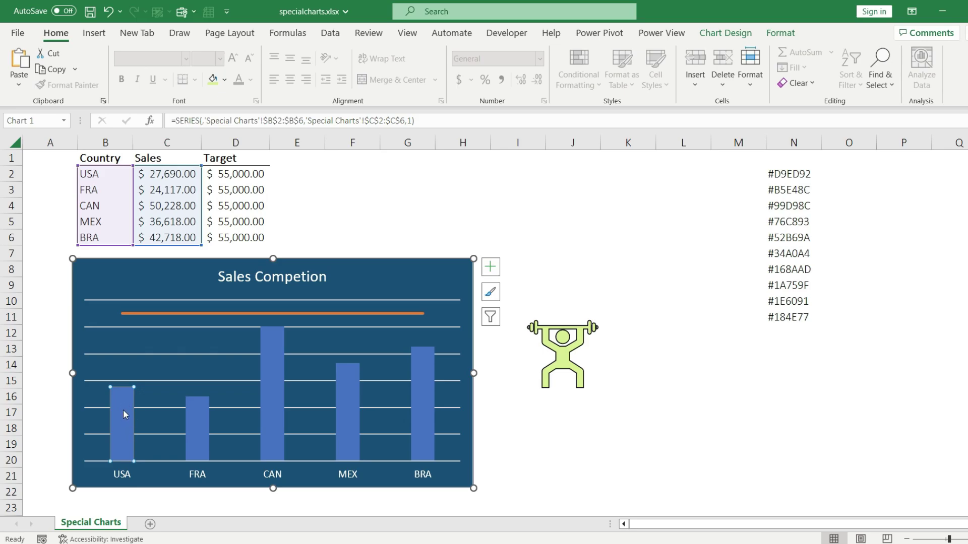
pyautogui.hotkey('ctrl', 'v')
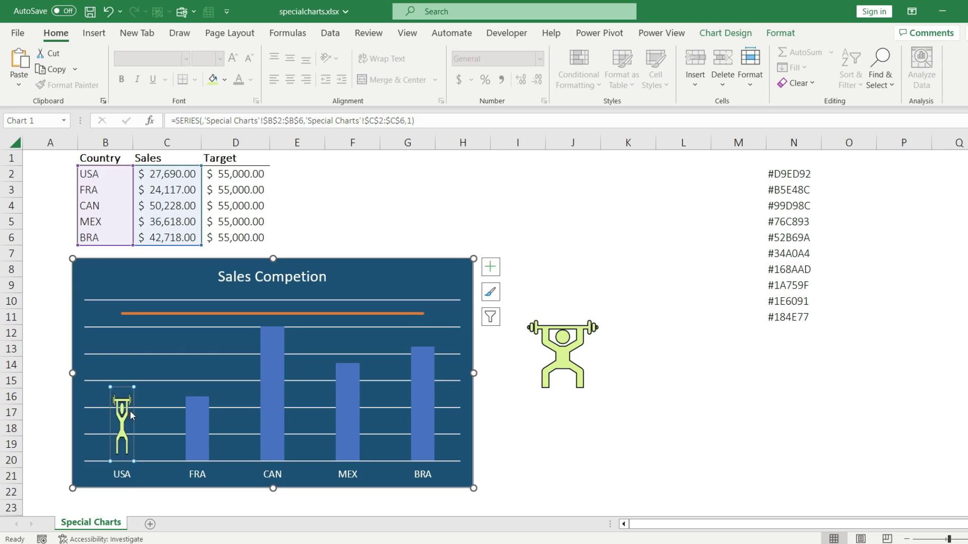
# Recolour the icon #B5E48C, paste it onto the remaining bars, and widen the chart
pyautogui.click(783, 191)
pyautogui.hotkey('ctrl', 'c')
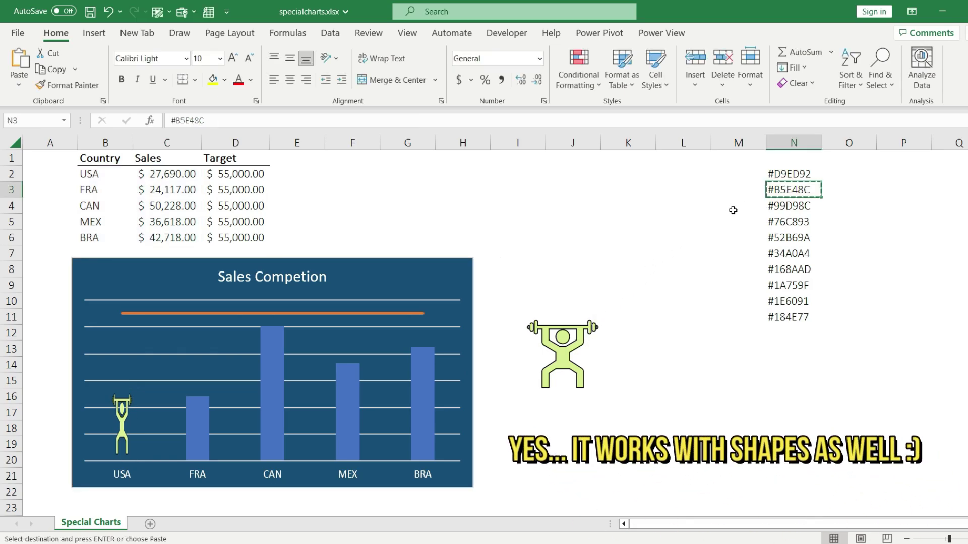
pyautogui.click(565, 348)
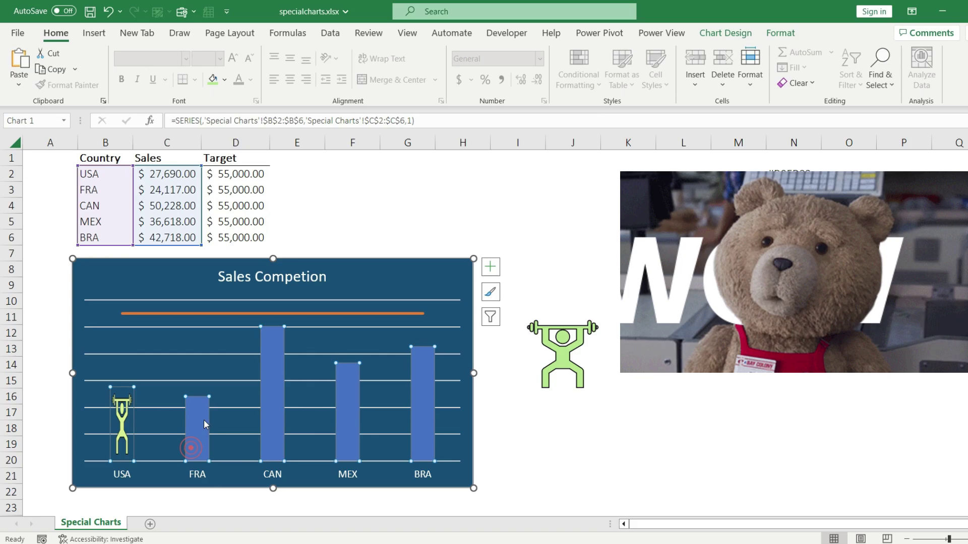
pyautogui.hotkey('ctrl', 'v')
pyautogui.hotkey('ctrl', 'v')
pyautogui.hotkey('ctrl', 'v')
pyautogui.hotkey('ctrl', 'v')
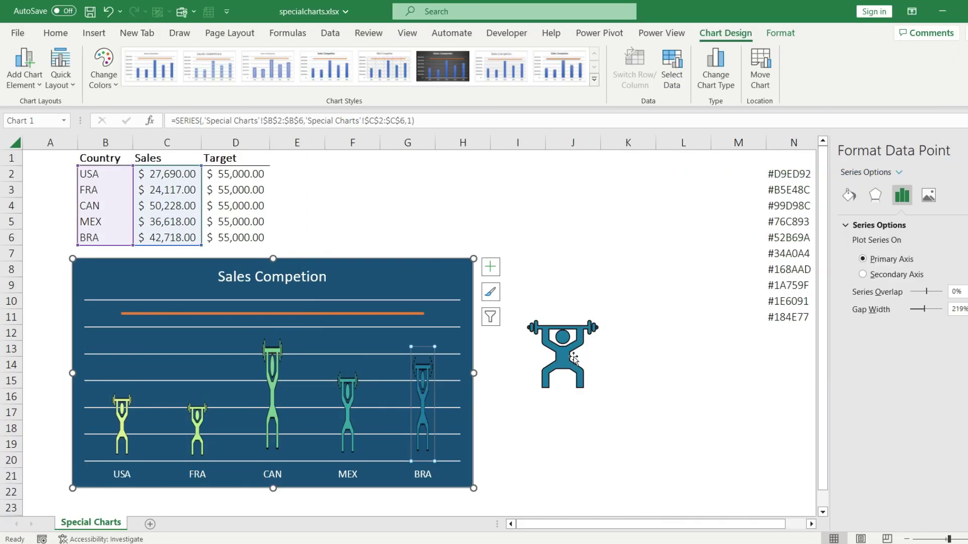
pyautogui.moveTo(474, 373); pyautogui.dragTo(598, 369)
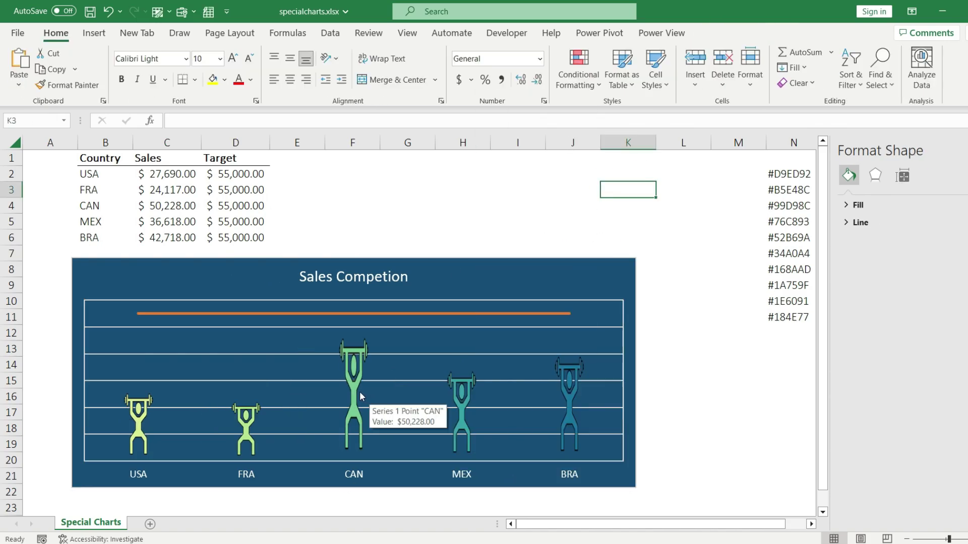
# Make the sales value data labels white
pyautogui.click(359, 391)
pyautogui.click(726, 35)
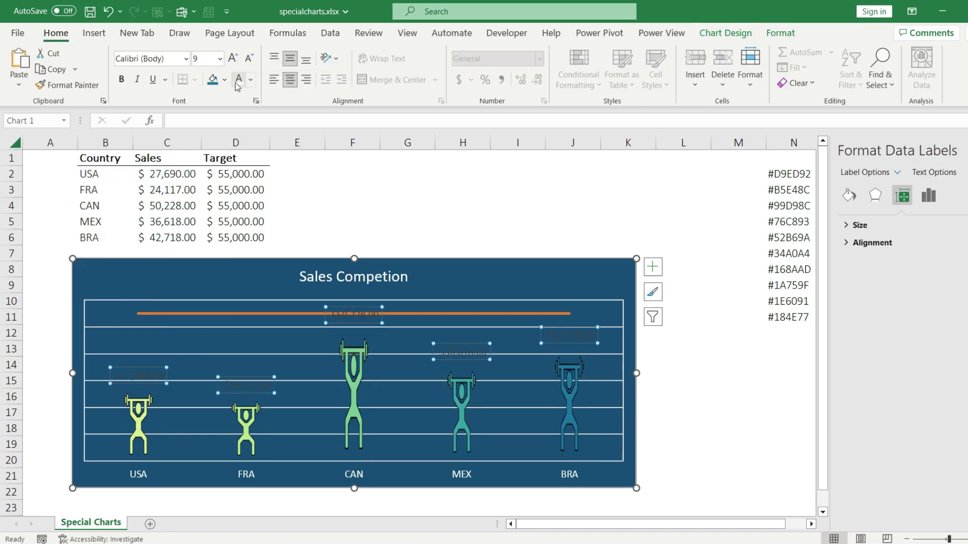
pyautogui.click(238, 79)
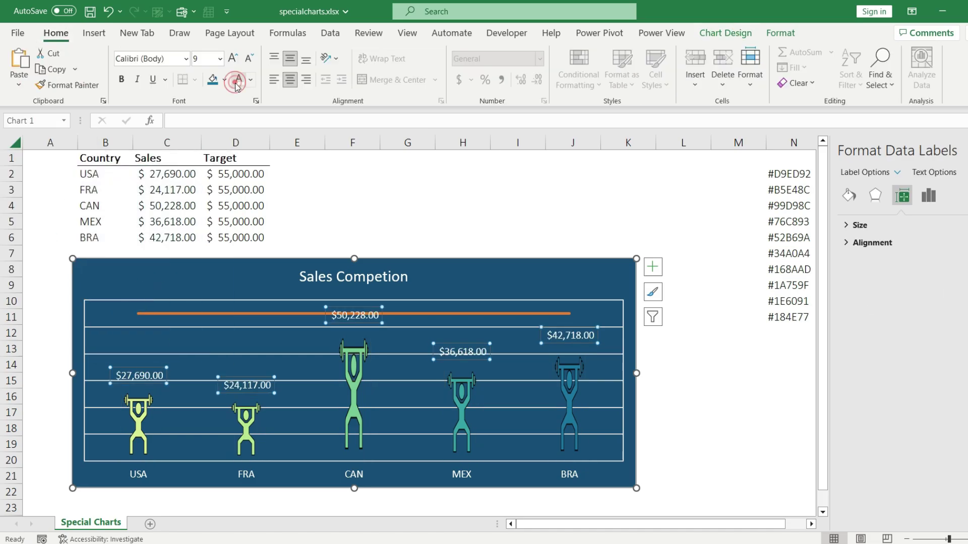
# Recalculate the random sales figures in C2:C6 several times with F9, saving the workbook
pyautogui.click(695, 381)
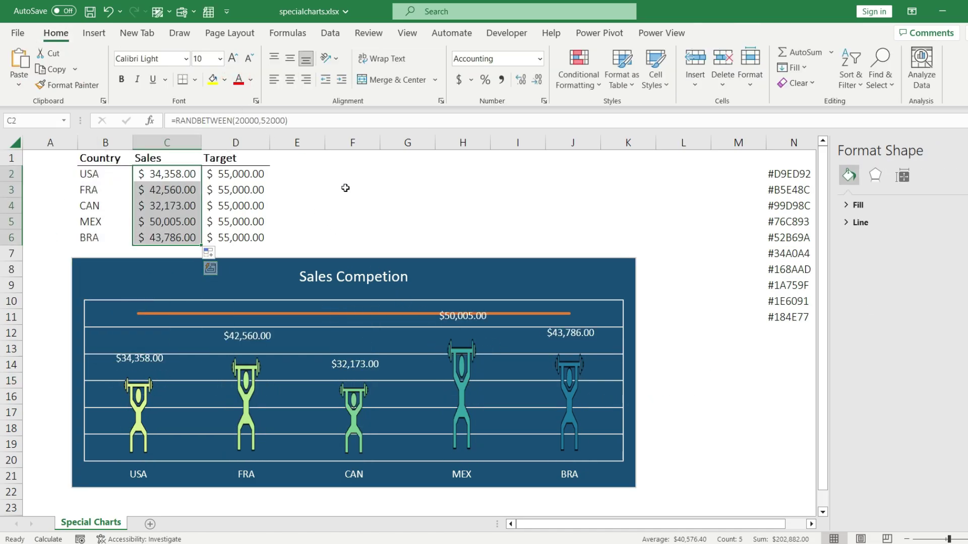
pyautogui.press('F9')
pyautogui.hotkey('ctrl', 's')
pyautogui.press('F9')
pyautogui.press('F9')
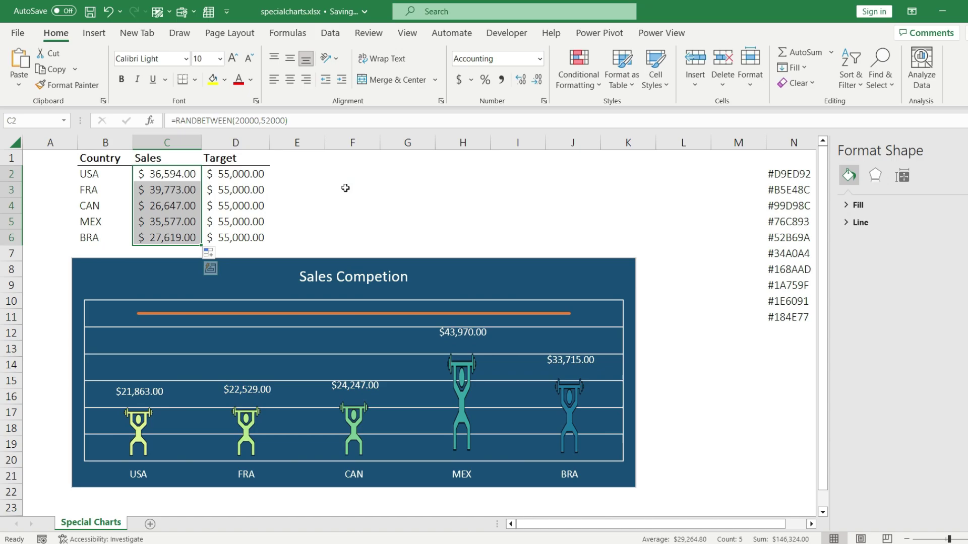
pyautogui.press('F9')
pyautogui.press('F9')
pyautogui.press('F9')
pyautogui.press('F9')
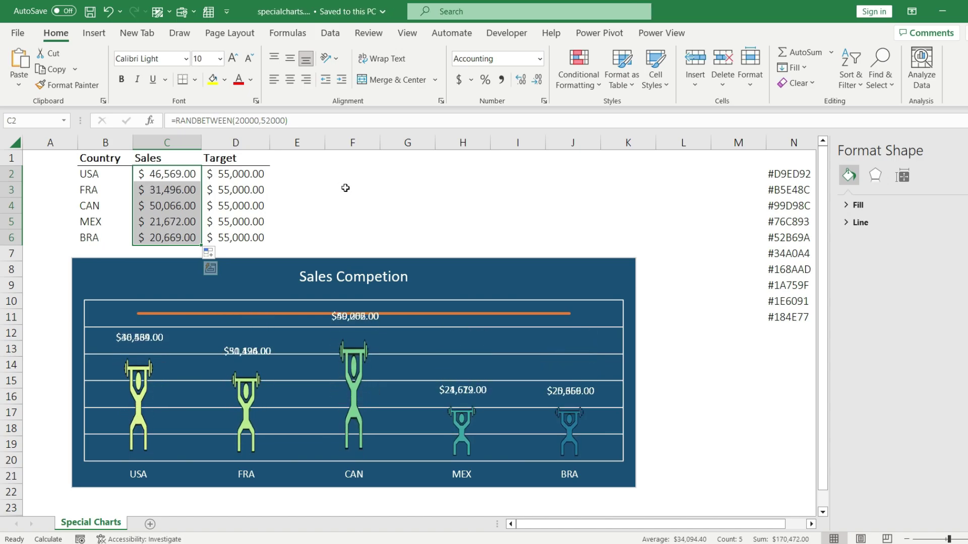
pyautogui.press('F9')
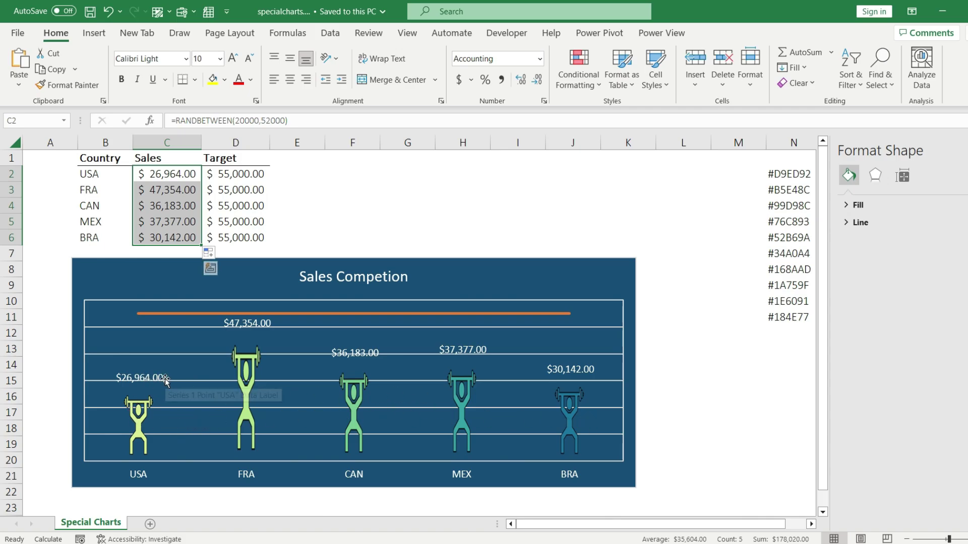
# Insert the pine tree stock icon found by searching 'tree'
pyautogui.click(95, 32)
pyautogui.click(186, 67)
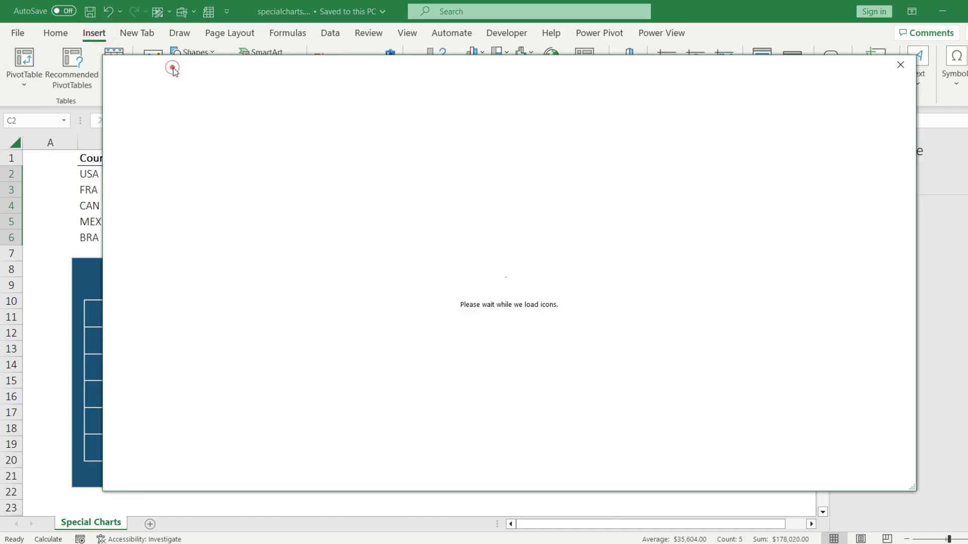
pyautogui.write('tree')
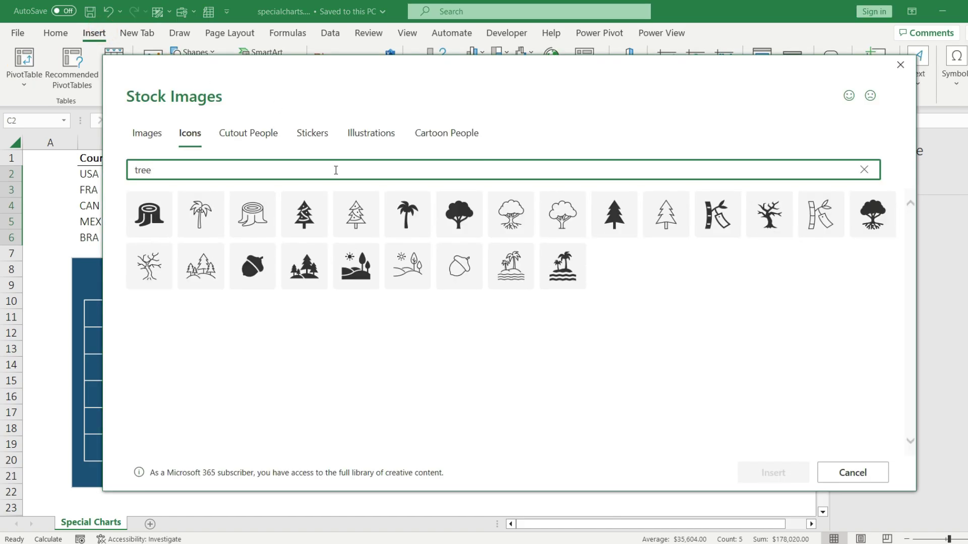
pyautogui.click(614, 213)
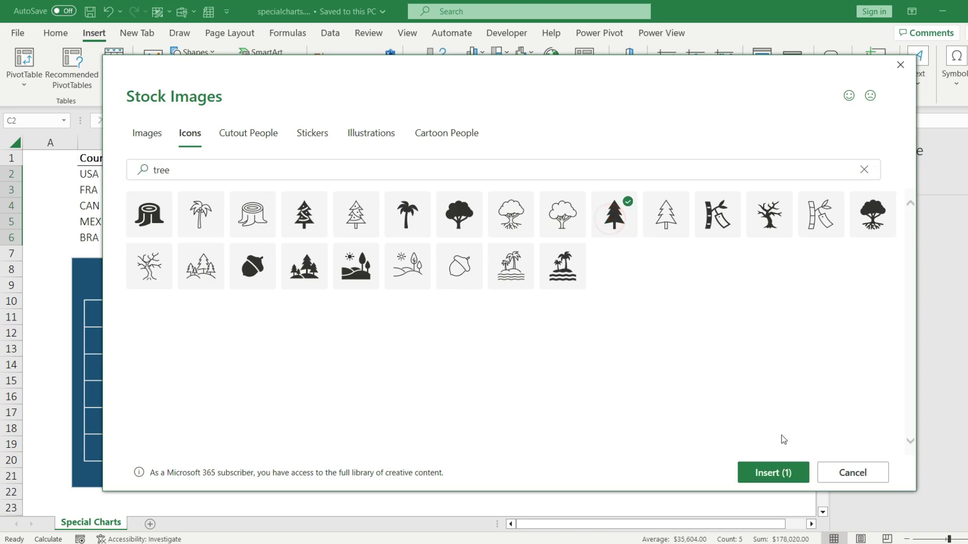
pyautogui.click(775, 472)
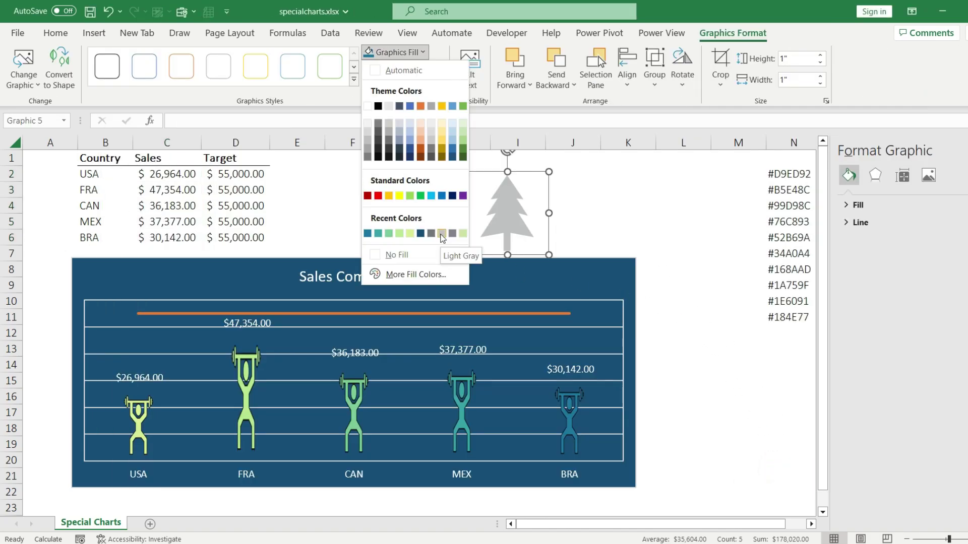
# Colour the tree icon light grey with a black outline
pyautogui.click(440, 233)
pyautogui.click(404, 67)
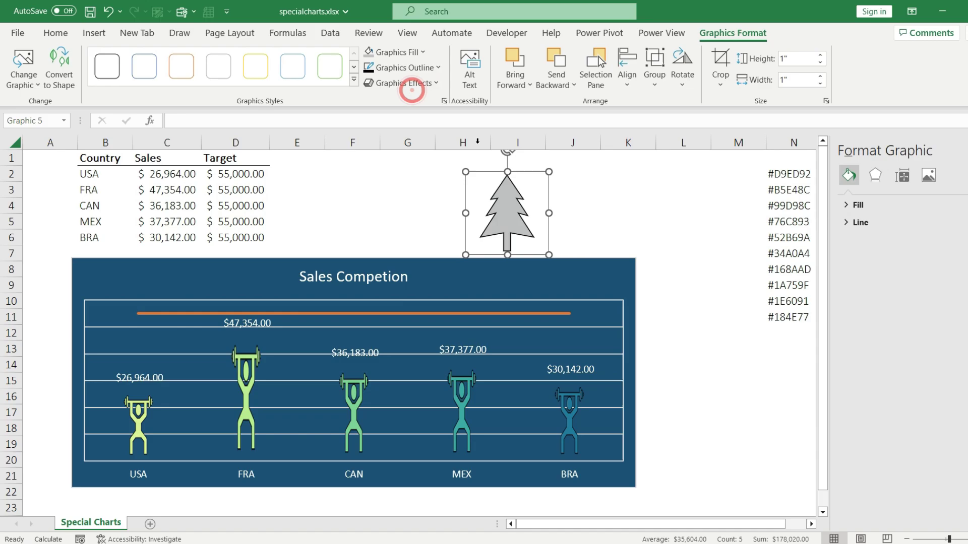
pyautogui.rightClick(522, 214)
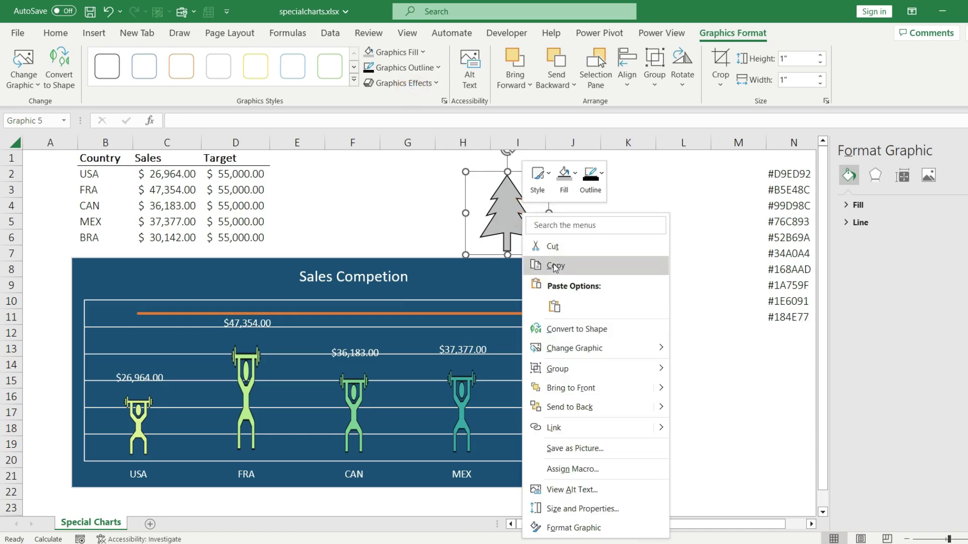
# Copy the grey tree icon, paste it into the chart's CAN bar and recalculate the sales values
pyautogui.click(555, 266)
pyautogui.click(355, 410)
pyautogui.click(359, 411)
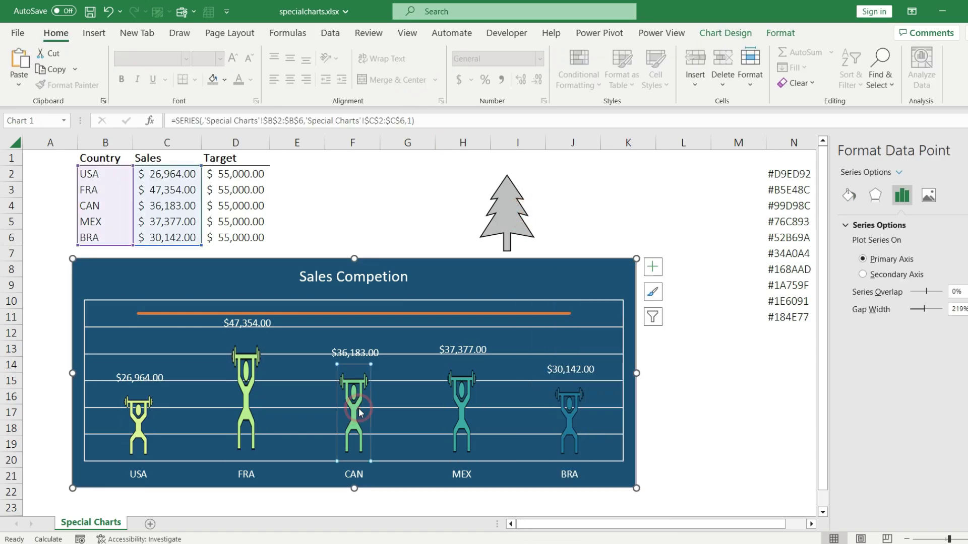
pyautogui.hotkey('ctrl', 'v')
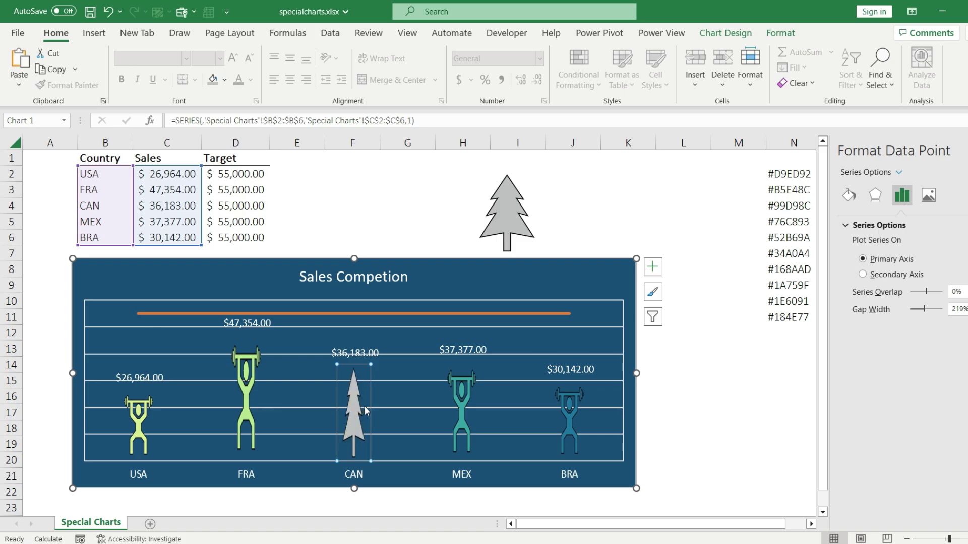
pyautogui.click(316, 209)
pyautogui.hotkey('ctrl', 's')
pyautogui.hotkey('ctrl', 's')
pyautogui.hotkey('ctrl', 's')
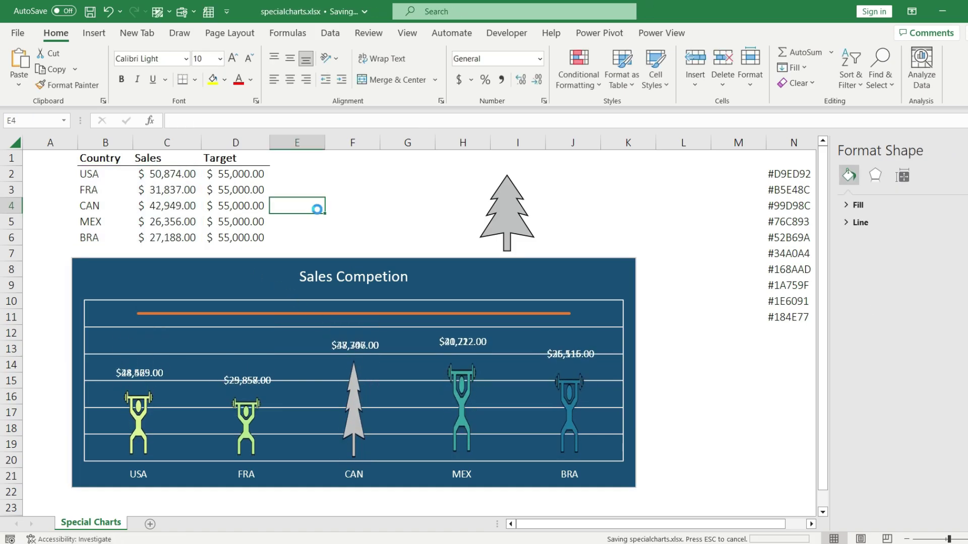
pyautogui.hotkey('ctrl', 's')
pyautogui.hotkey('ctrl', 's')
pyautogui.hotkey('ctrl', 's')
pyautogui.hotkey('ctrl', 's')
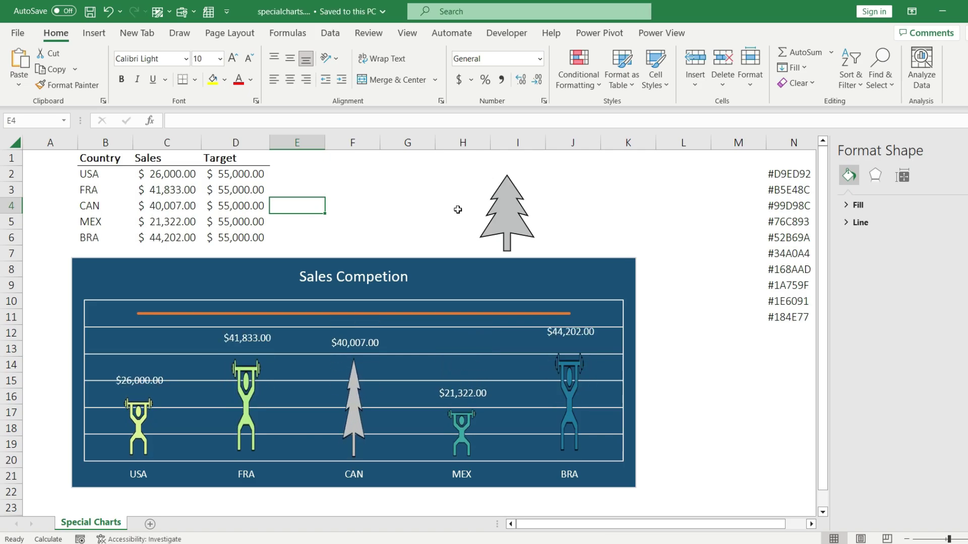
# Move the tree picture aside on the sheet
pyautogui.click(495, 223)
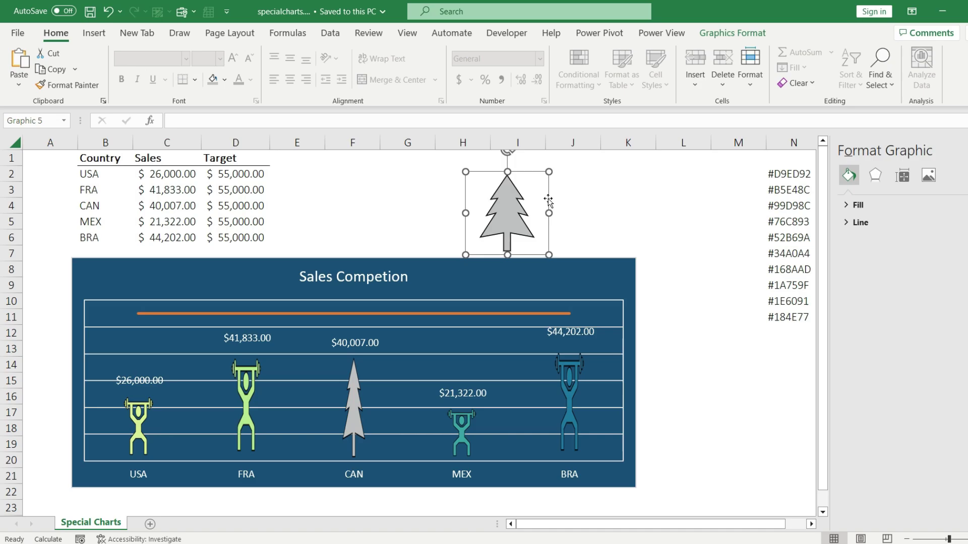
pyautogui.click(145, 429)
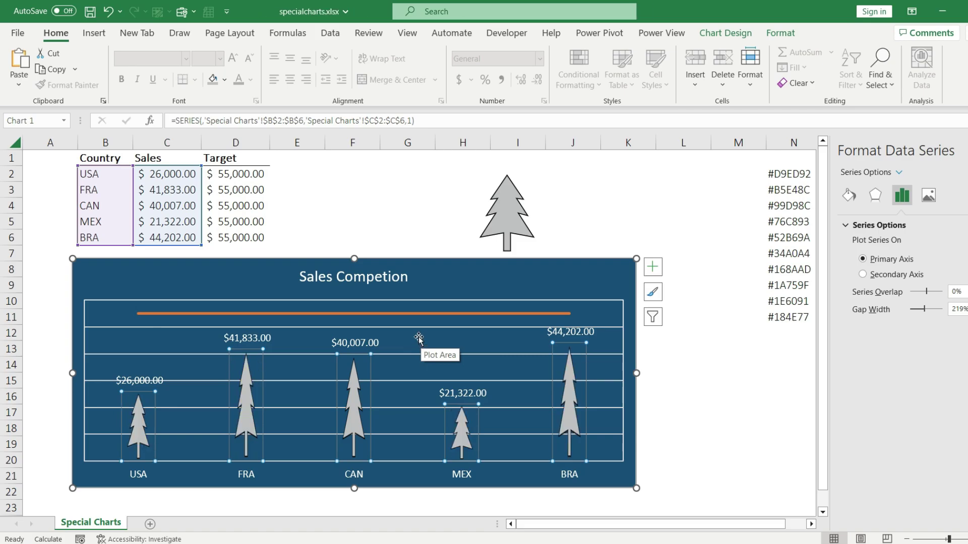
pyautogui.moveTo(507, 217); pyautogui.dragTo(324, 217)
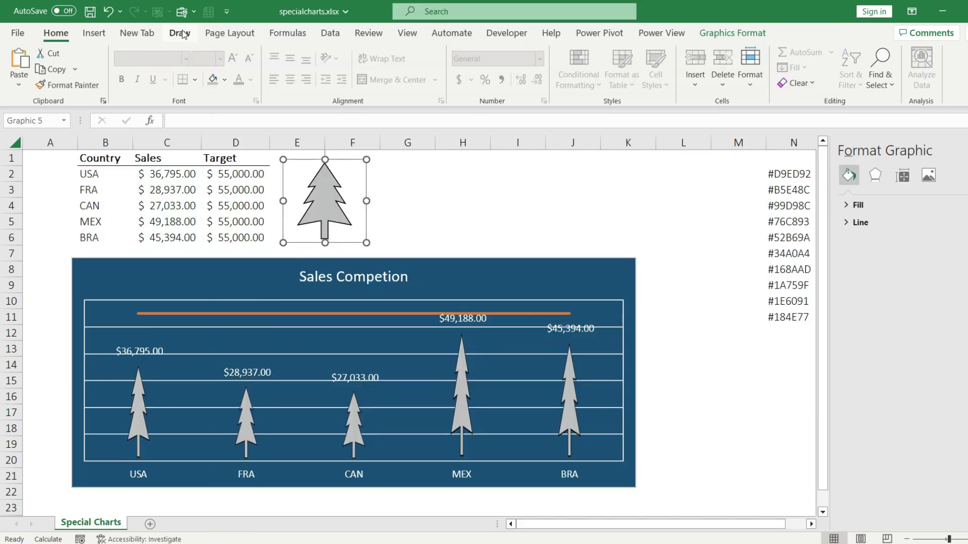
# Draw a black freehand ink loop beside the tree picture, then select it and nudge it lower
pyautogui.click(180, 33)
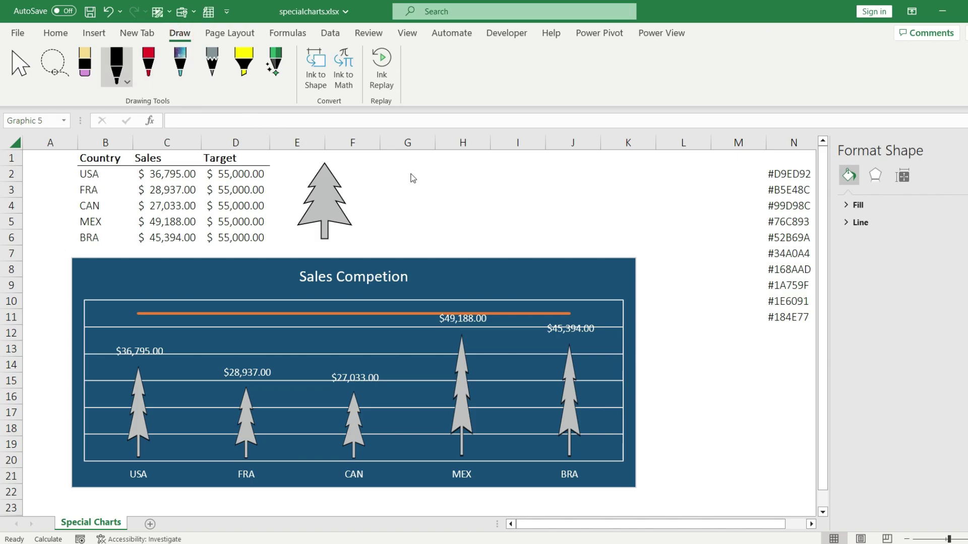
pyautogui.moveTo(410, 173)
pyautogui.mouseDown()
pyautogui.moveTo(413, 233)
pyautogui.moveTo(482, 242)
pyautogui.moveTo(633, 232)
pyautogui.moveTo(619, 174)
pyautogui.moveTo(429, 180)
pyautogui.mouseUp()
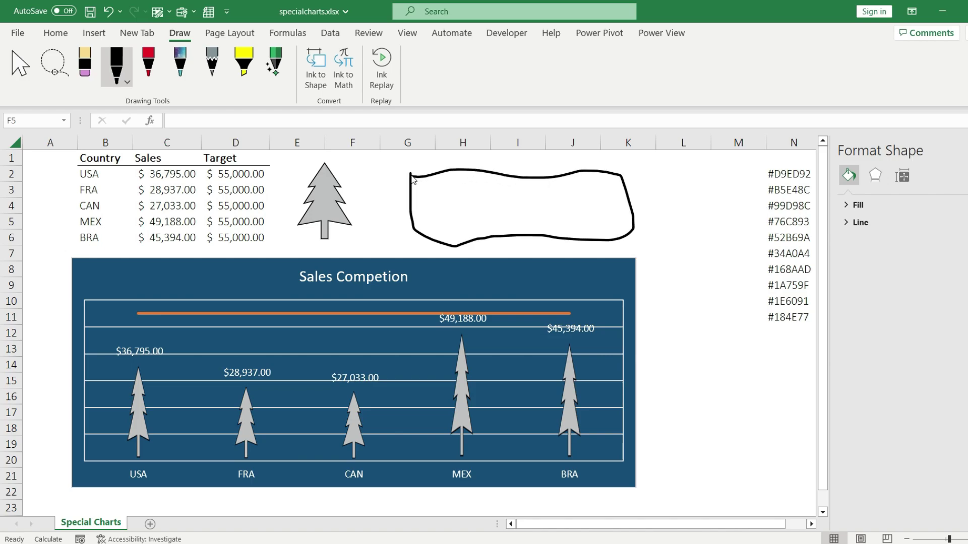
pyautogui.press('Escape')
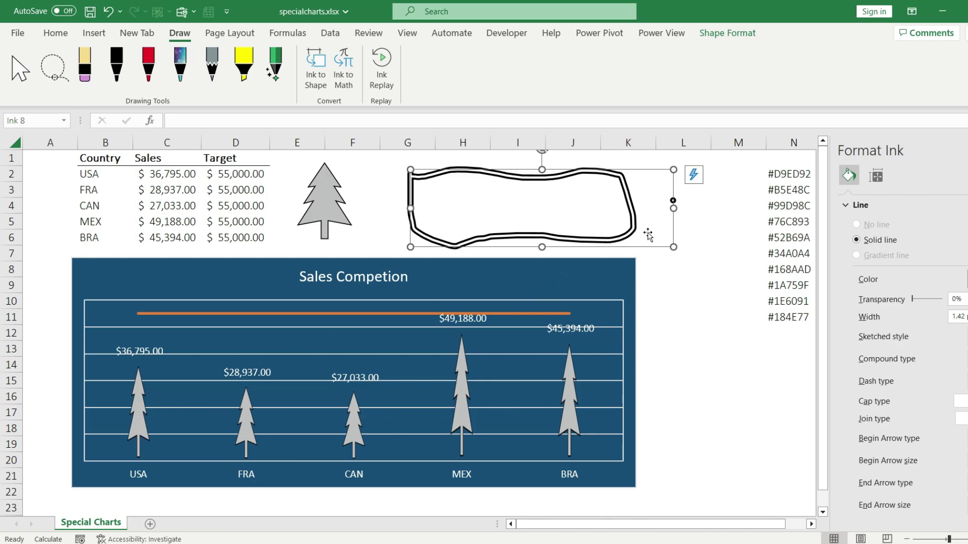
pyautogui.moveTo(650, 232); pyautogui.dragTo(649, 236)
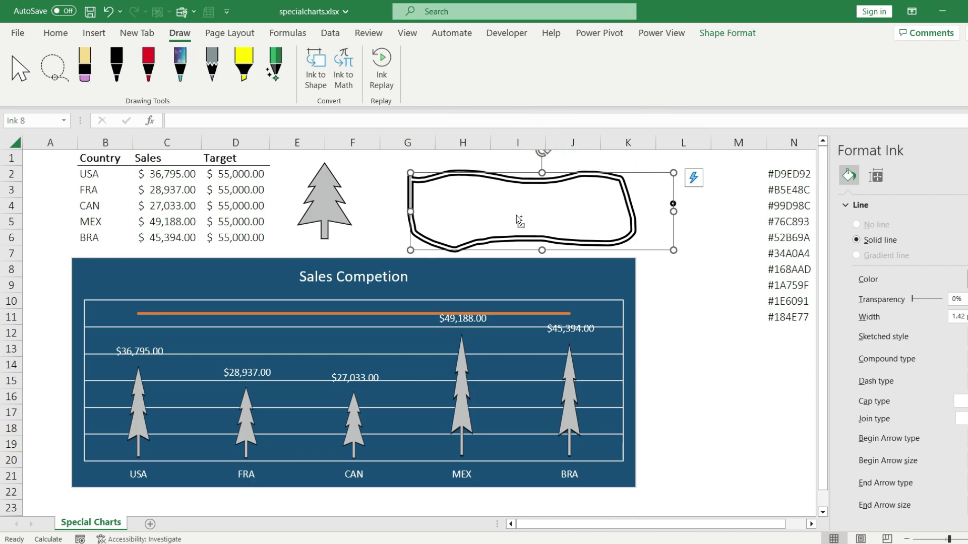
# Paste the ink loop into the sales columns and rotate the tree picture sideways
pyautogui.click(246, 428)
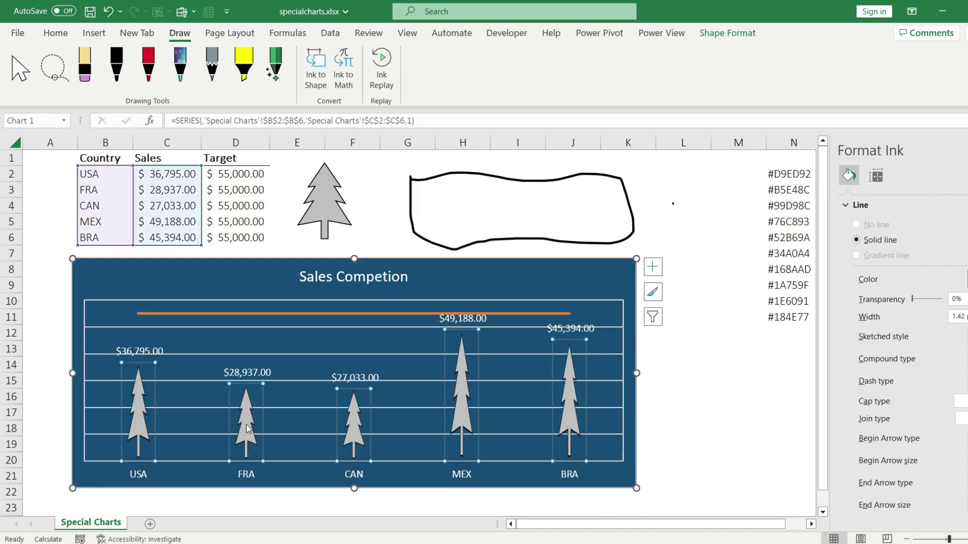
pyautogui.hotkey('ctrl', 'v')
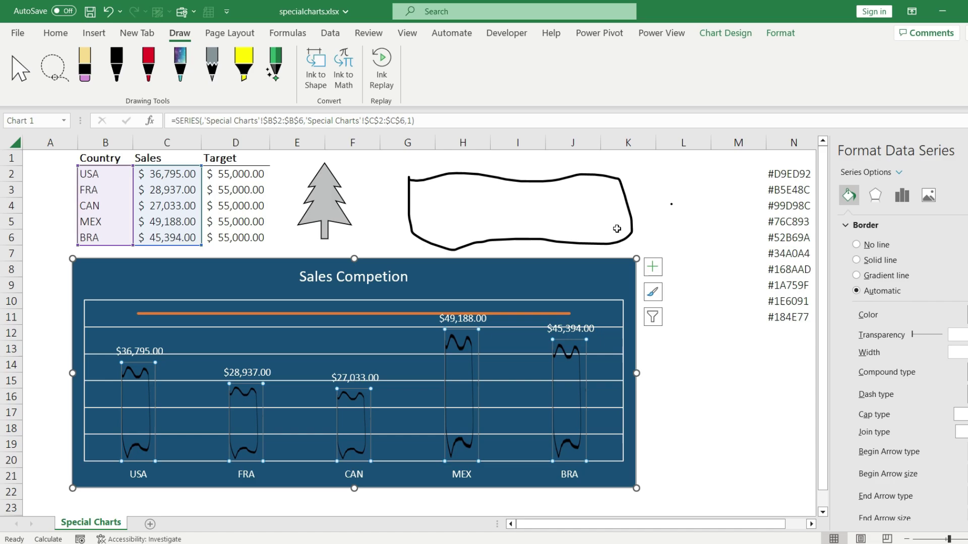
pyautogui.click(318, 174)
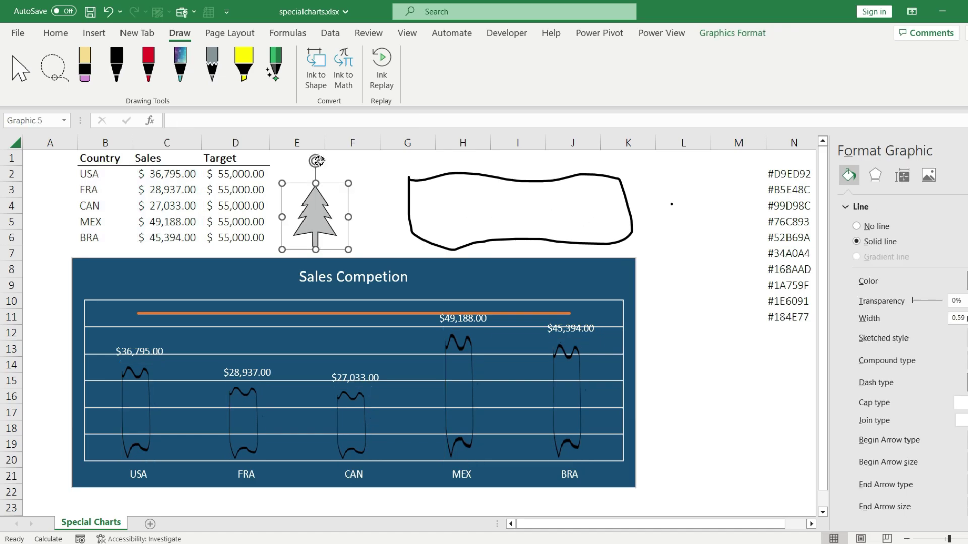
pyautogui.moveTo(318, 160); pyautogui.dragTo(365, 219)
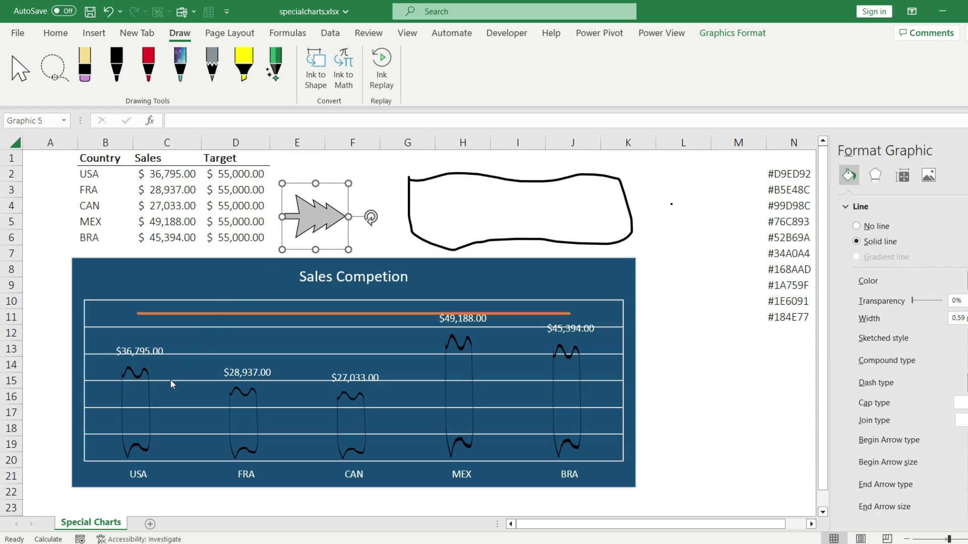
# Paste the sideways tree into the sales columns and rotate the original tree back upright
pyautogui.click(150, 401)
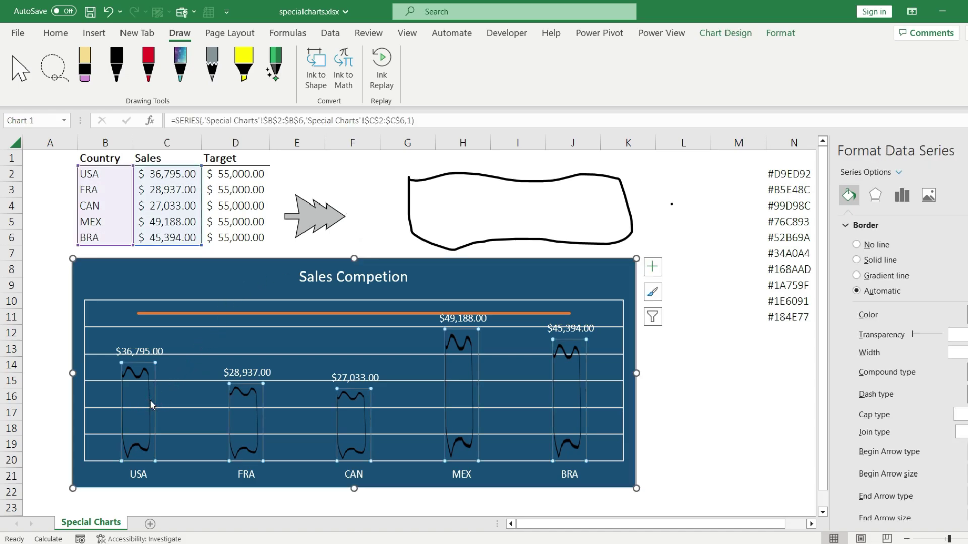
pyautogui.hotkey('ctrl', 'v')
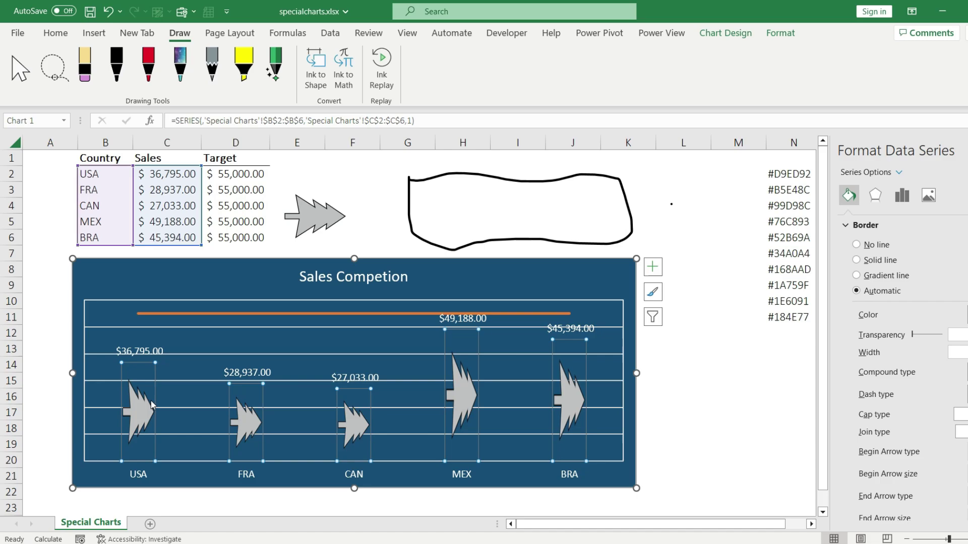
pyautogui.click(317, 202)
pyautogui.moveTo(371, 217); pyautogui.dragTo(317, 161)
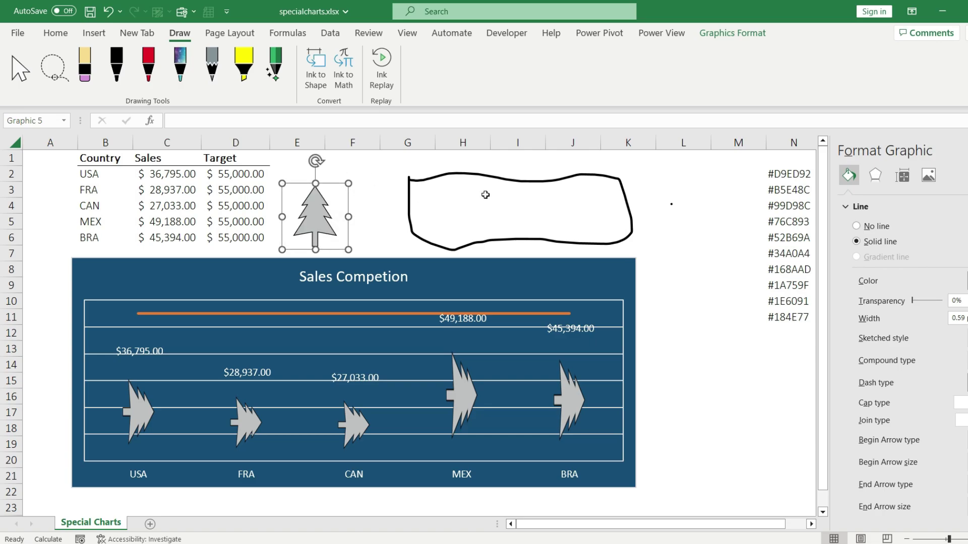
# Shrink the ink loop, stand it upright, and give it a Light Gray outline
pyautogui.click(359, 160)
pyautogui.click(430, 179)
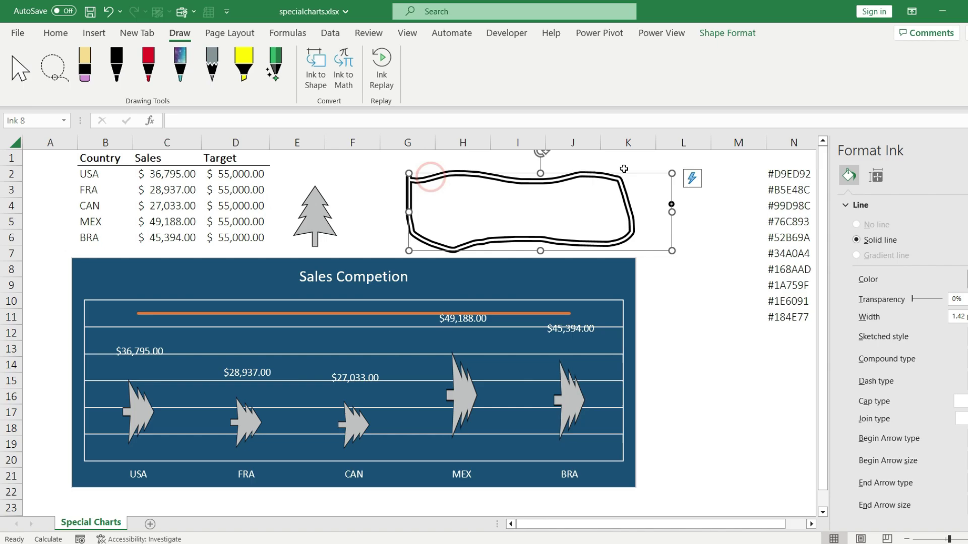
pyautogui.moveTo(671, 173)
pyautogui.mouseDown()
pyautogui.moveTo(486, 219)
pyautogui.moveTo(504, 222)
pyautogui.mouseUp()
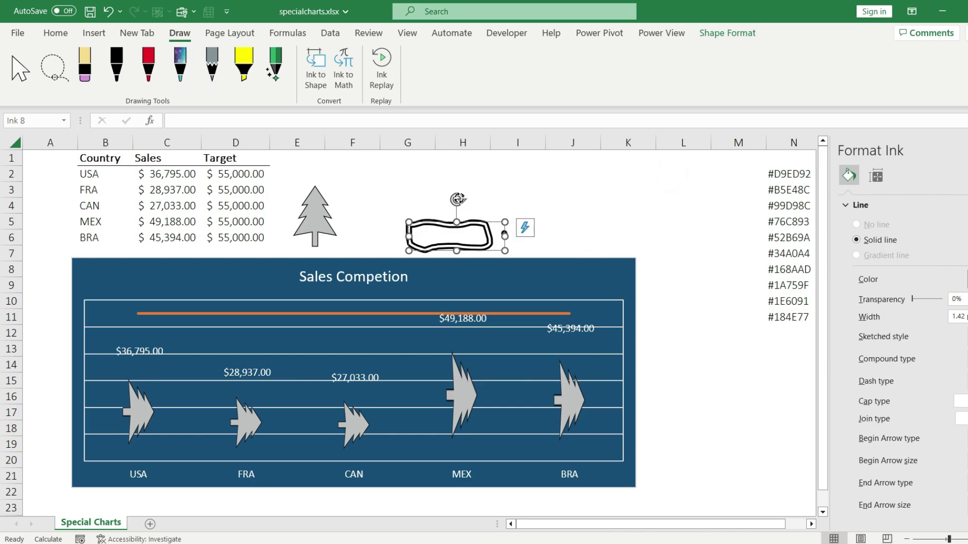
pyautogui.moveTo(457, 199)
pyautogui.mouseDown()
pyautogui.moveTo(490, 214)
pyautogui.moveTo(499, 240)
pyautogui.moveTo(461, 216)
pyautogui.moveTo(461, 205)
pyautogui.mouseUp()
pyautogui.click(708, 36)
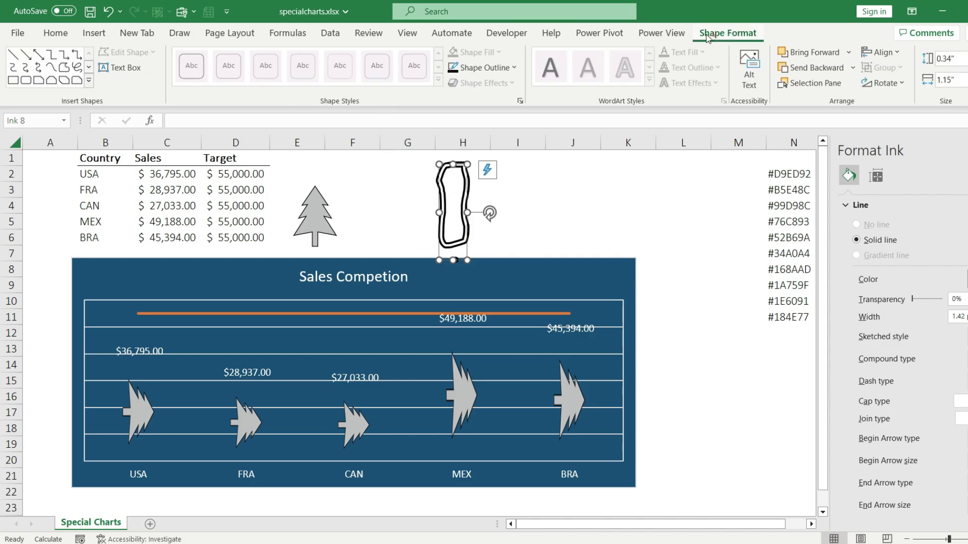
pyautogui.click(514, 68)
pyautogui.click(473, 123)
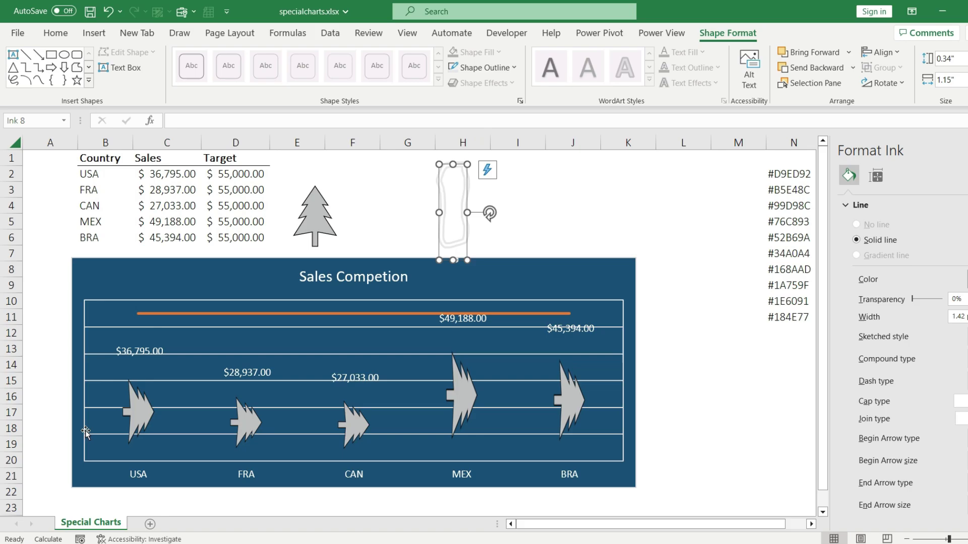
# Paste the gray loop into the chart's sales columns and recalculate the sales figures
pyautogui.click(138, 414)
pyautogui.hotkey('ctrl', 'v')
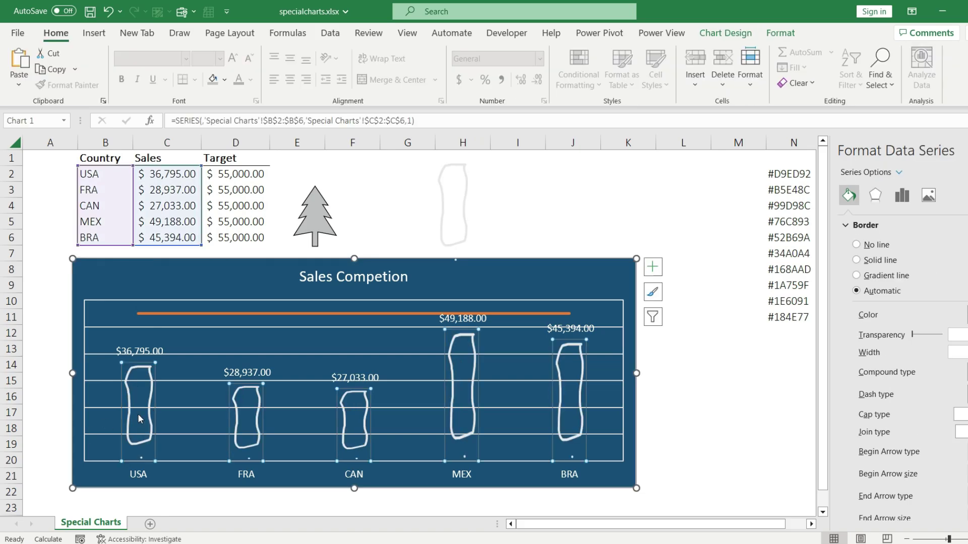
pyautogui.click(359, 187)
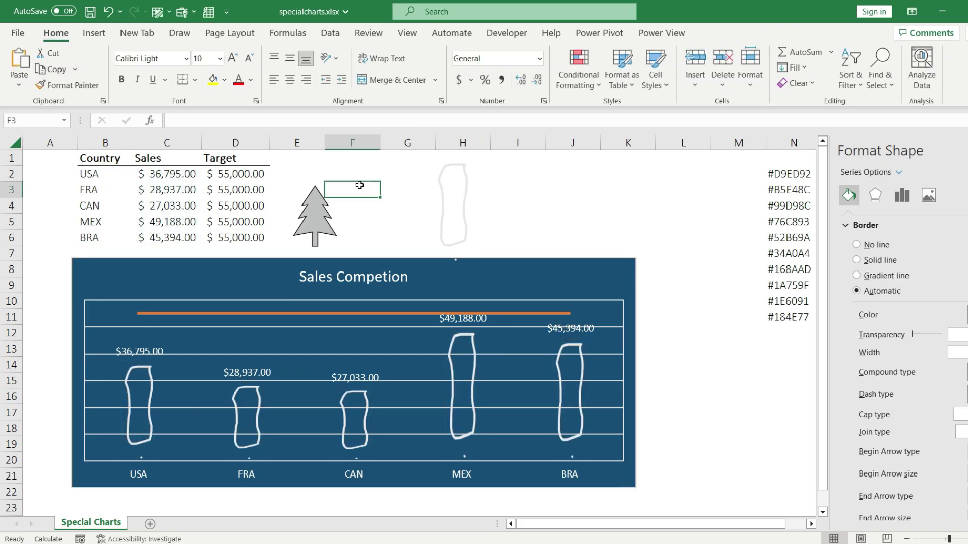
pyautogui.hotkey('ctrl', 's')
pyautogui.press('F9')
pyautogui.press('F9')
pyautogui.press('F9')
pyautogui.press('F9')
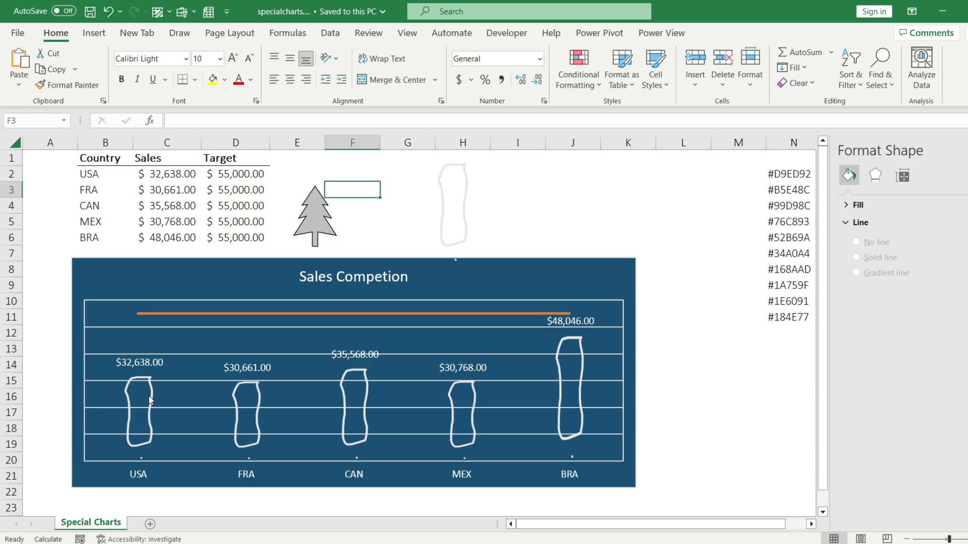
# Open Format Data Series for the sales loop series and widen the side pane
pyautogui.click(151, 400)
pyautogui.moveTo(828, 263); pyautogui.dragTo(713, 271)
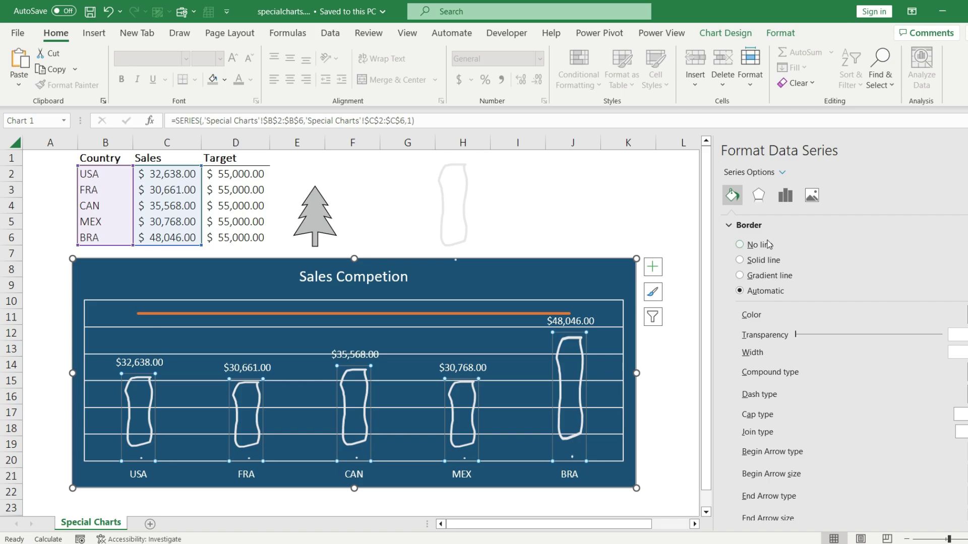
pyautogui.scroll(-1, 800, 248)
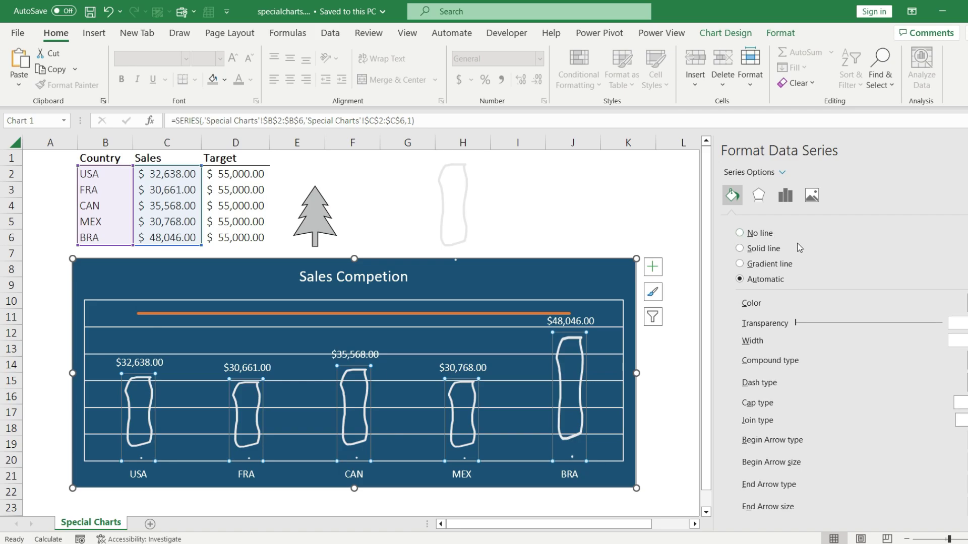
pyautogui.scroll(2, 796, 257)
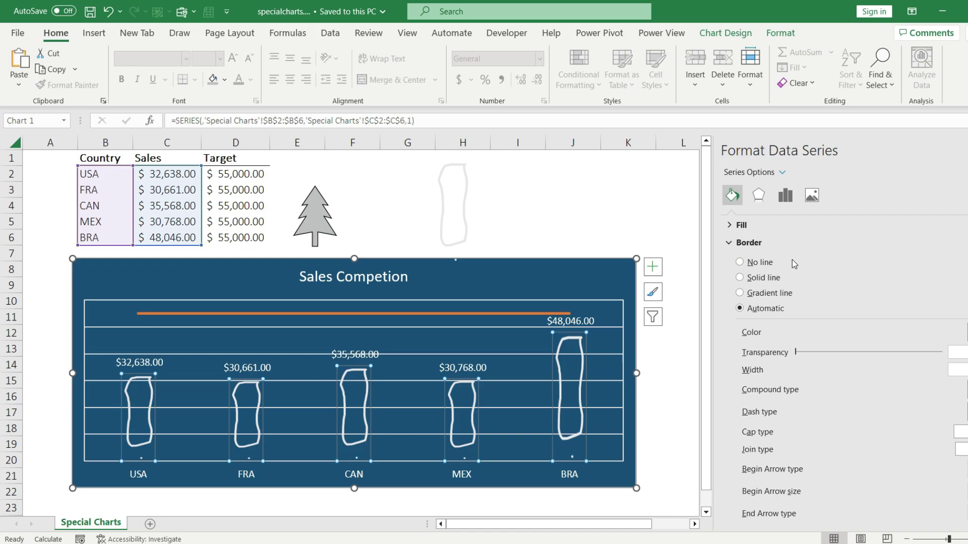
# Expand the series Fill options, open the picture source Insert dialog, then dismiss it
pyautogui.click(731, 225)
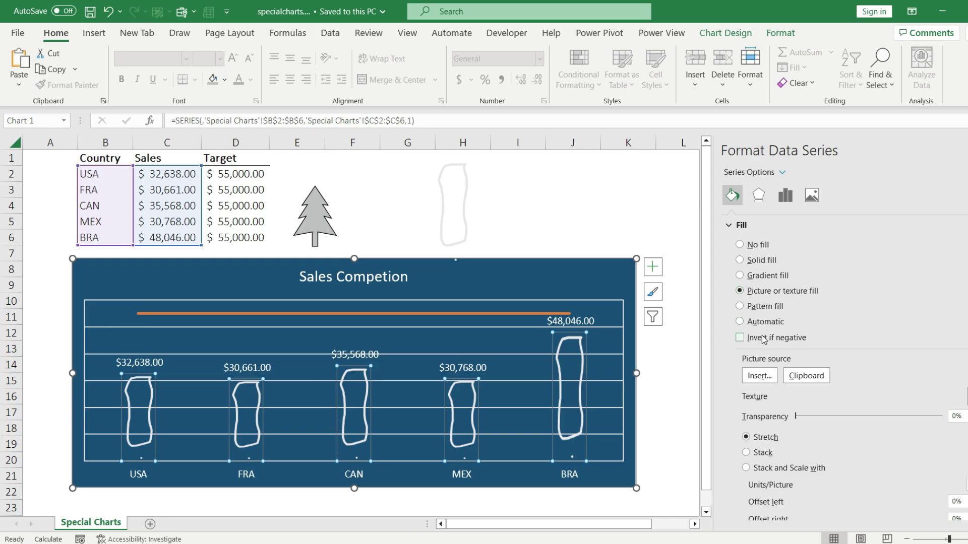
pyautogui.click(760, 382)
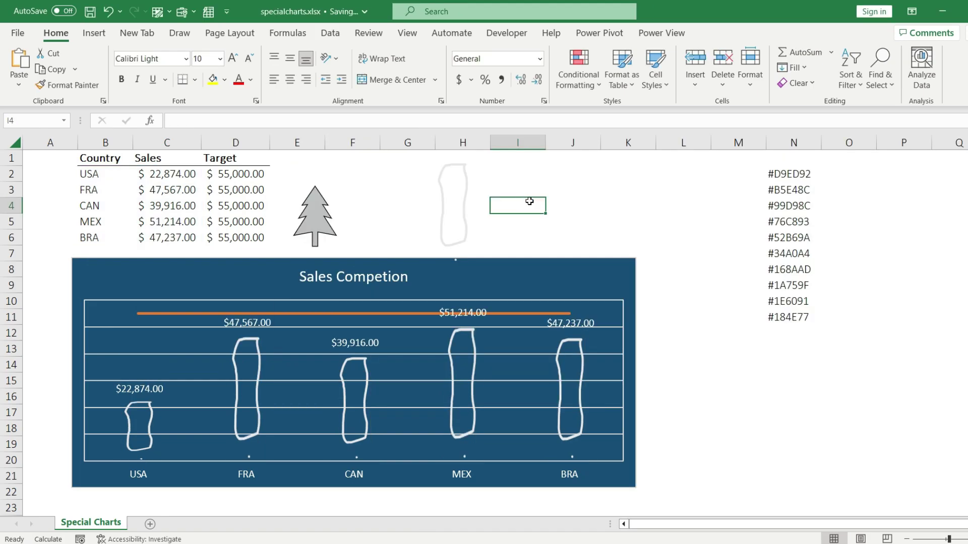
pyautogui.press('F9')
pyautogui.press('F9')
pyautogui.press('F9')
pyautogui.press('F9')
pyautogui.press('F9')
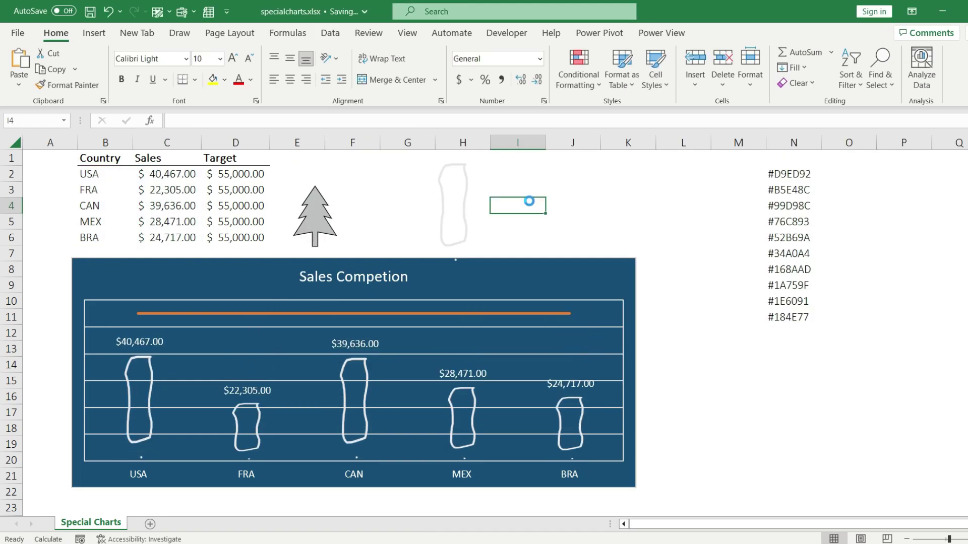